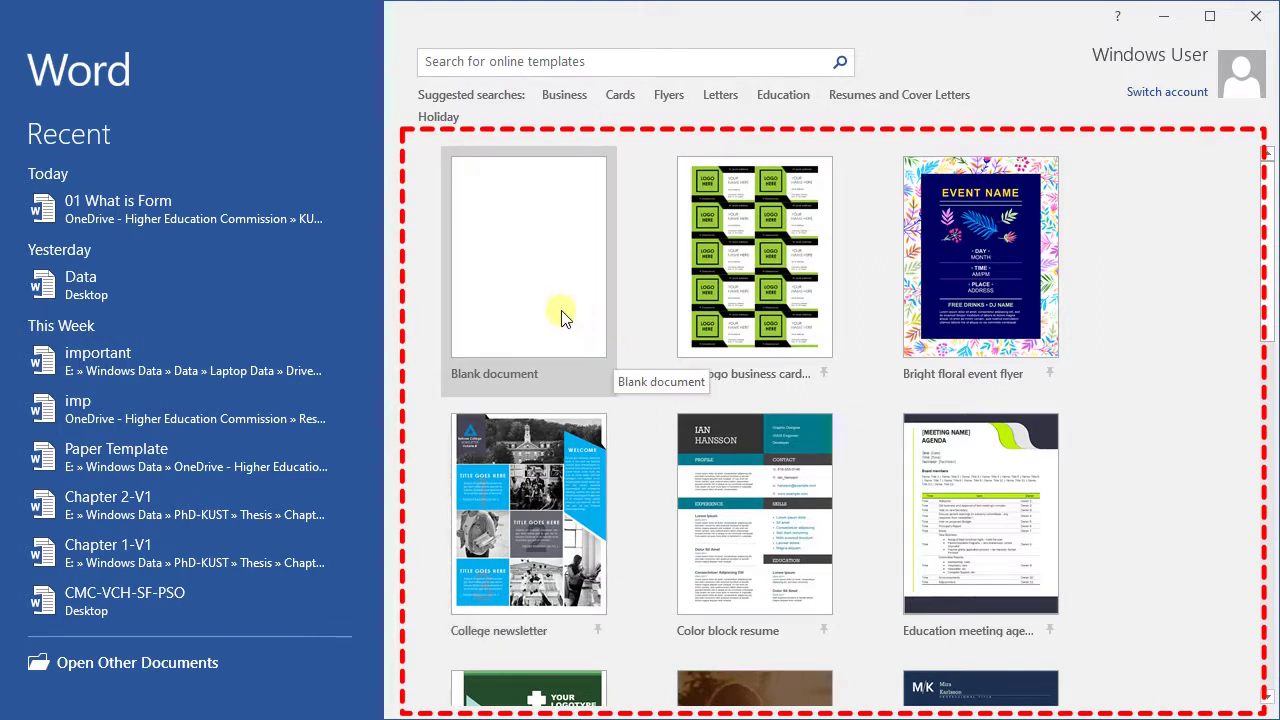
Create a new blank document and hide its paragraph formatting marks.
click(528, 263)
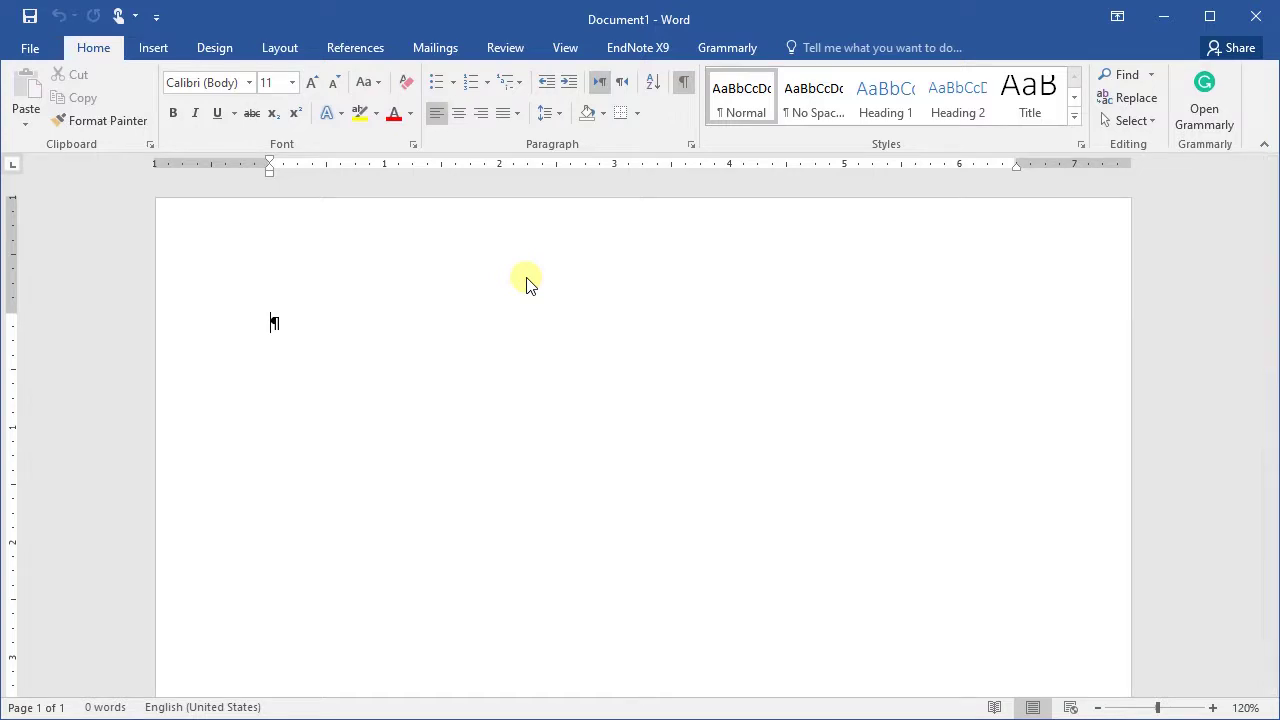
key(ctrl+shift+8)
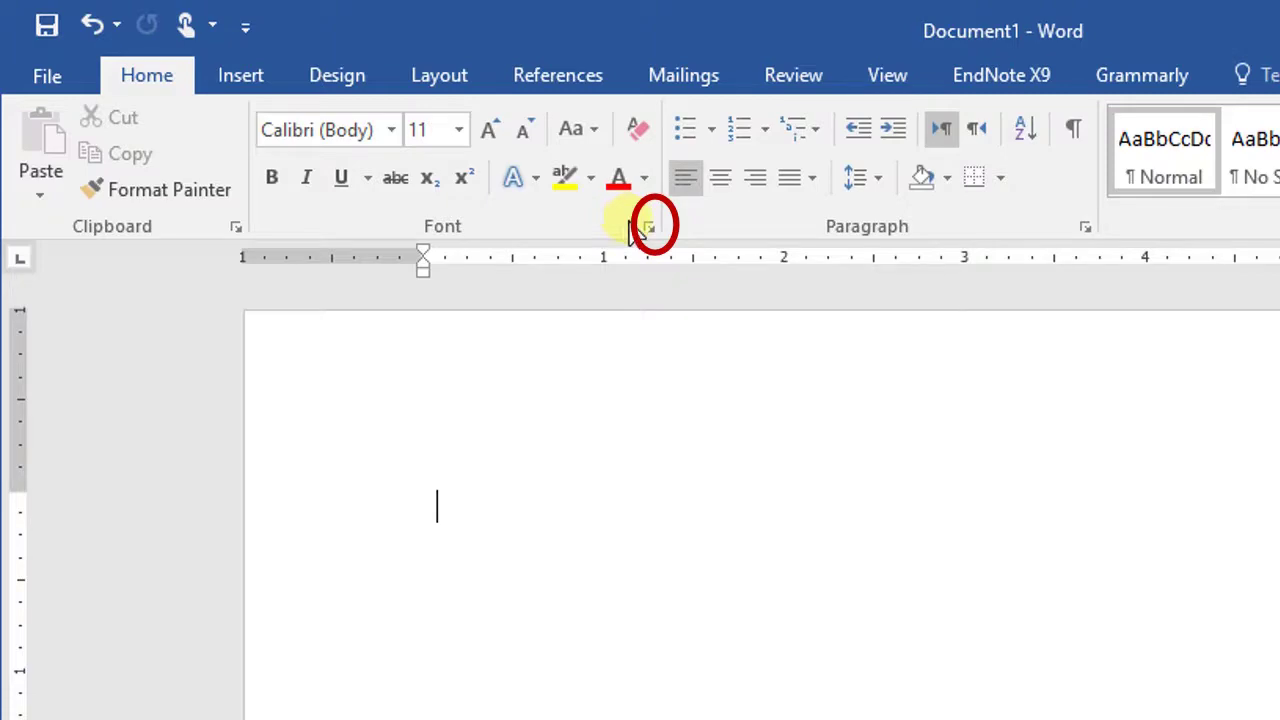
Open the full Font settings to examine the available options, and close them without changing anything.
click(648, 228)
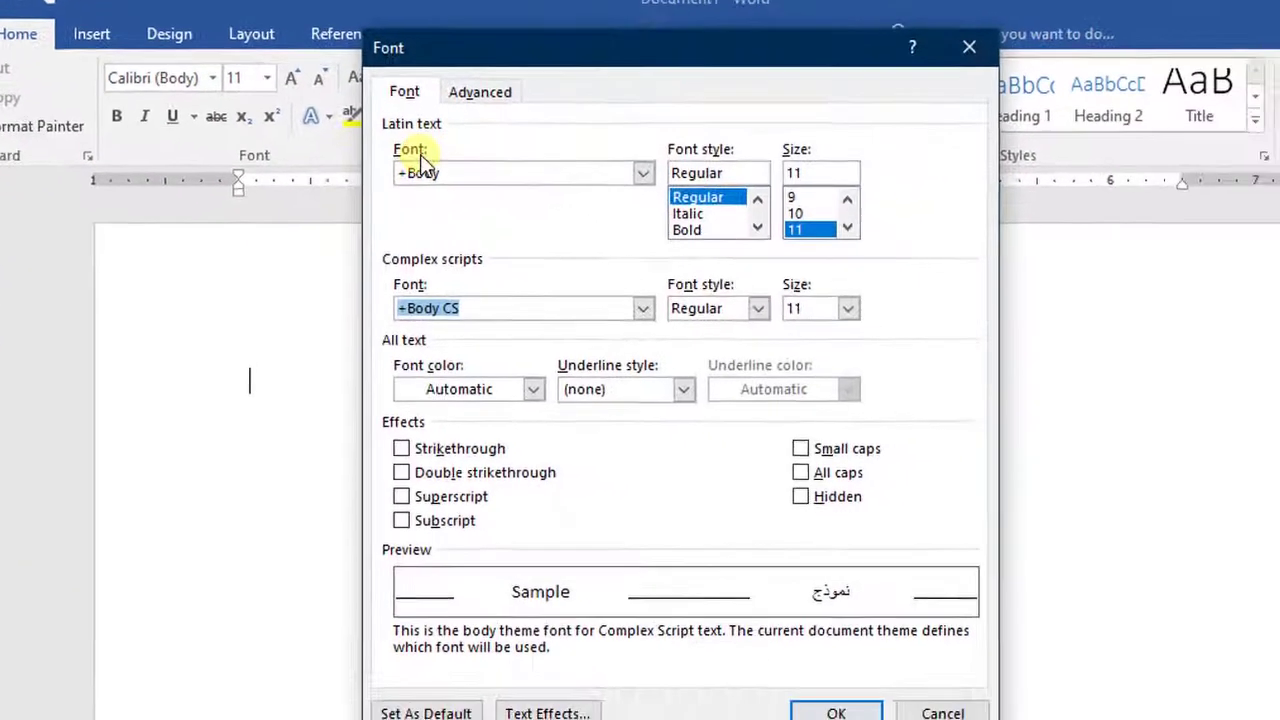
drag(513, 42, 511, 32)
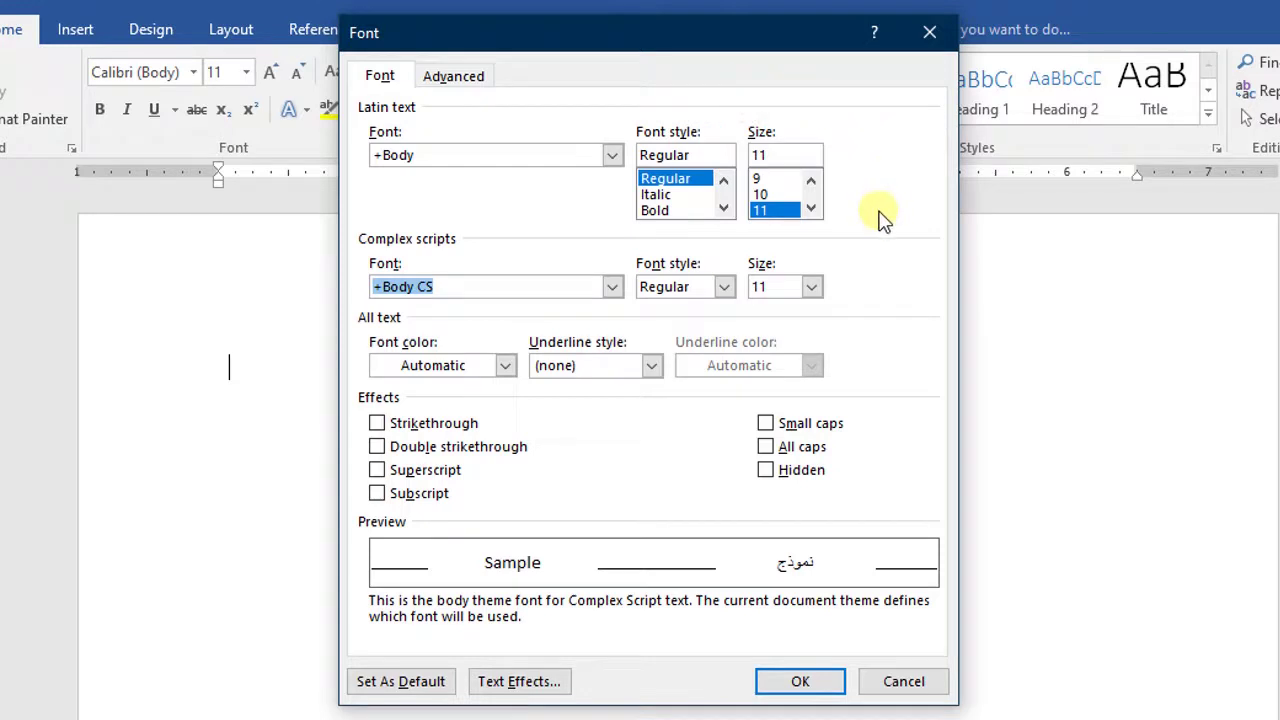
key(Return)
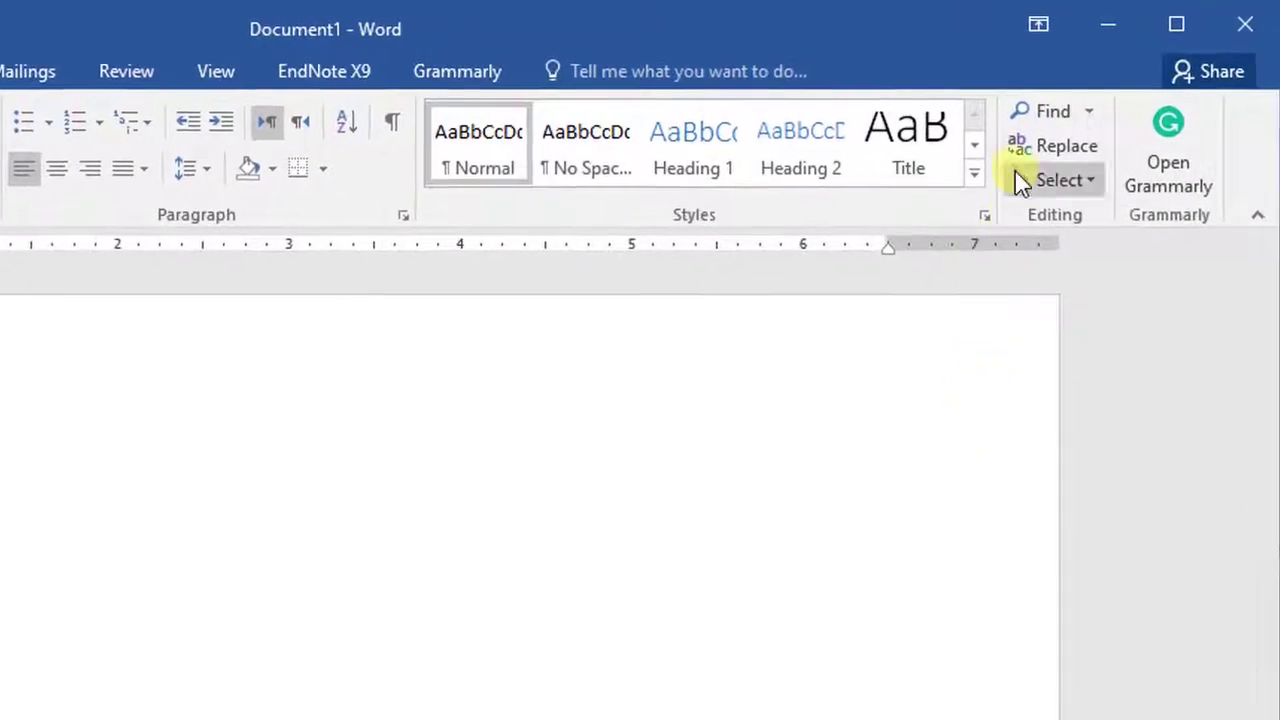
Set the ribbon to Show Tabs only and temporarily reveal the Home commands.
click(1038, 26)
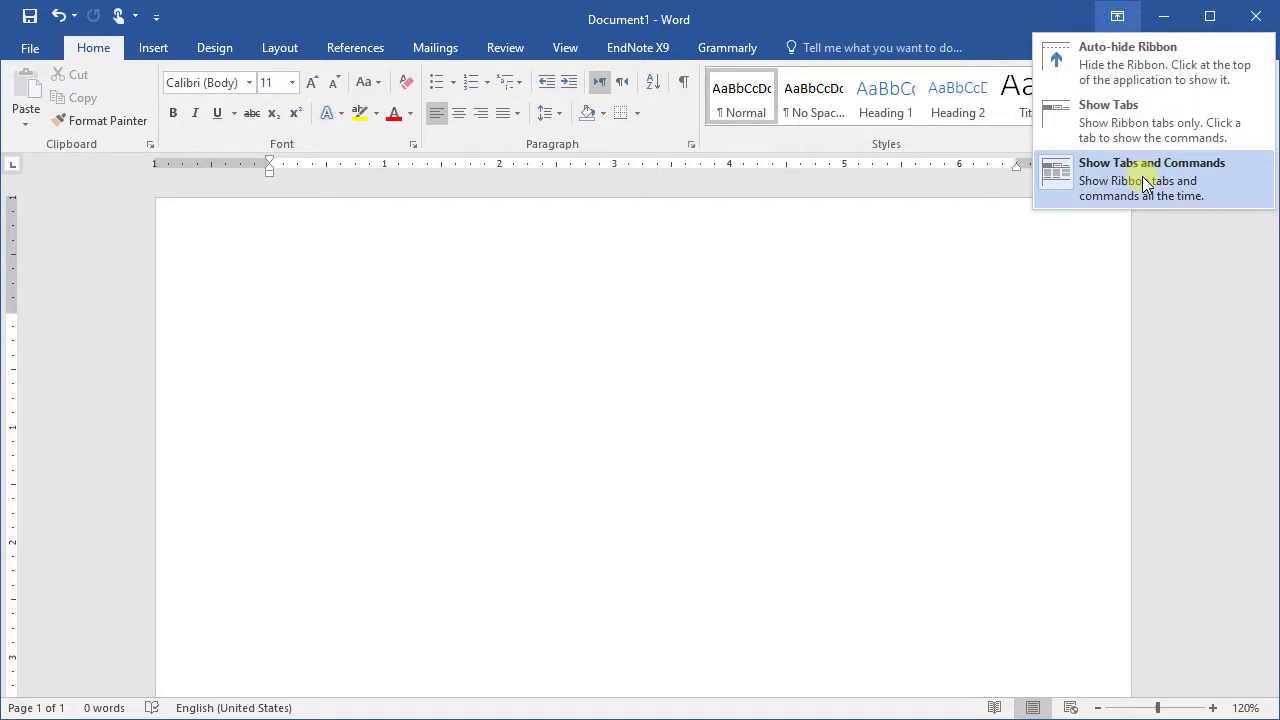
click(1127, 120)
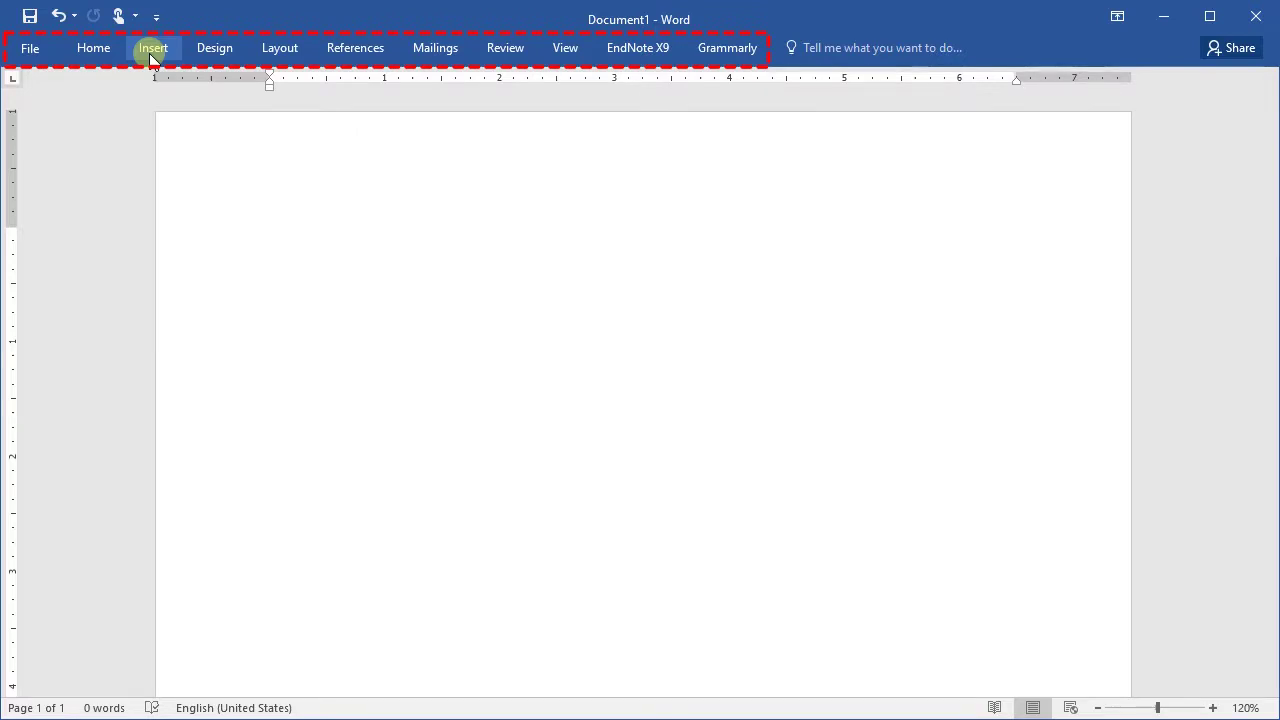
click(96, 50)
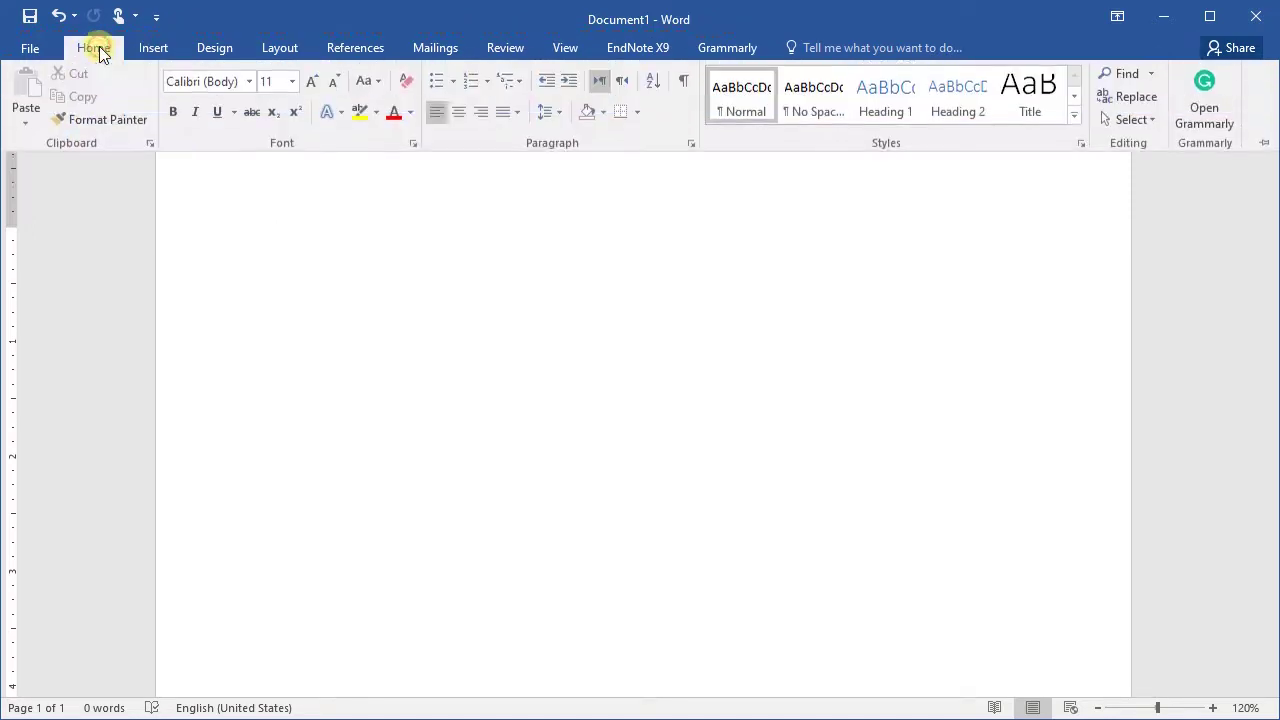
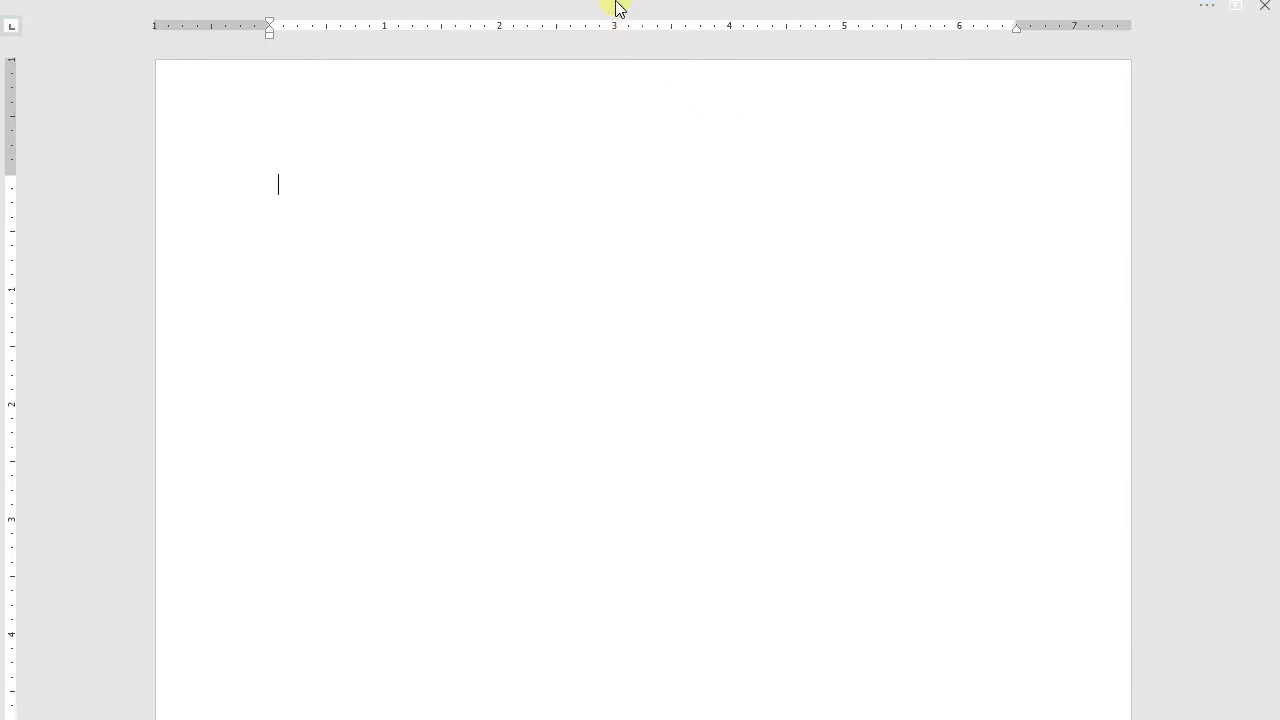
Temporarily reveal the auto-hidden ribbon, and set it to Show Tabs and Commands all the time.
mouse_move(613, 3)
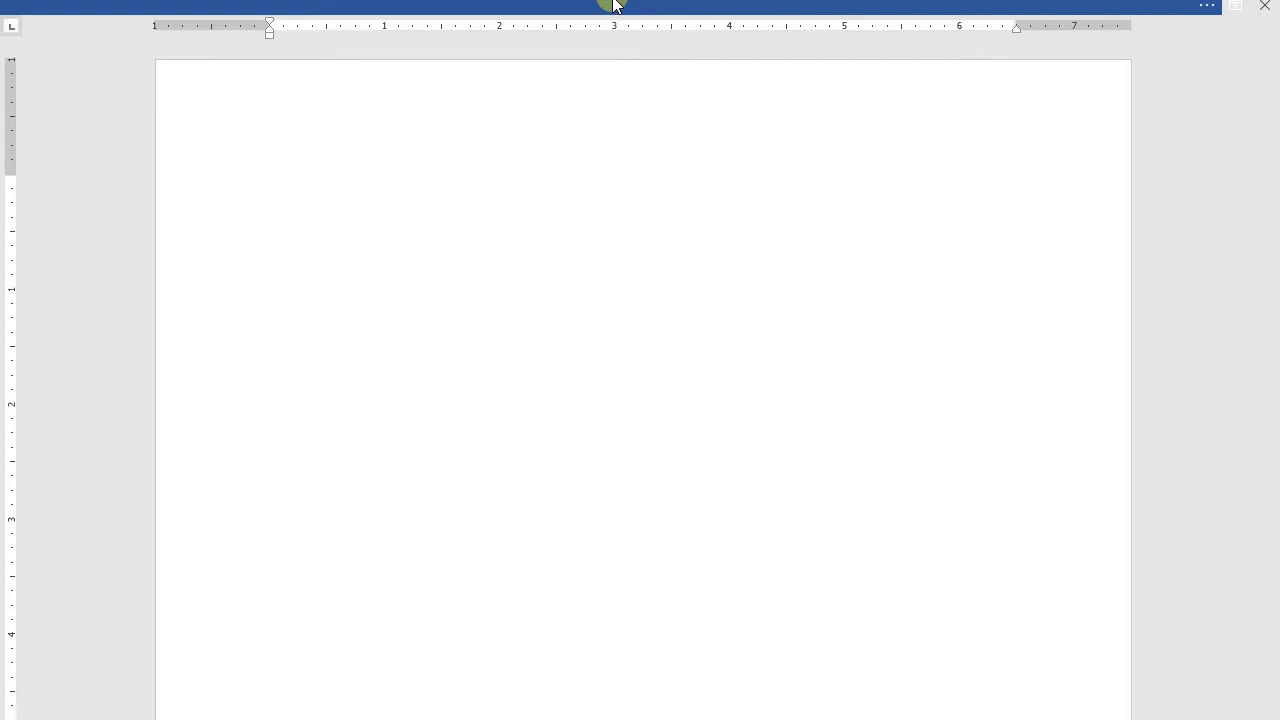
click(610, 6)
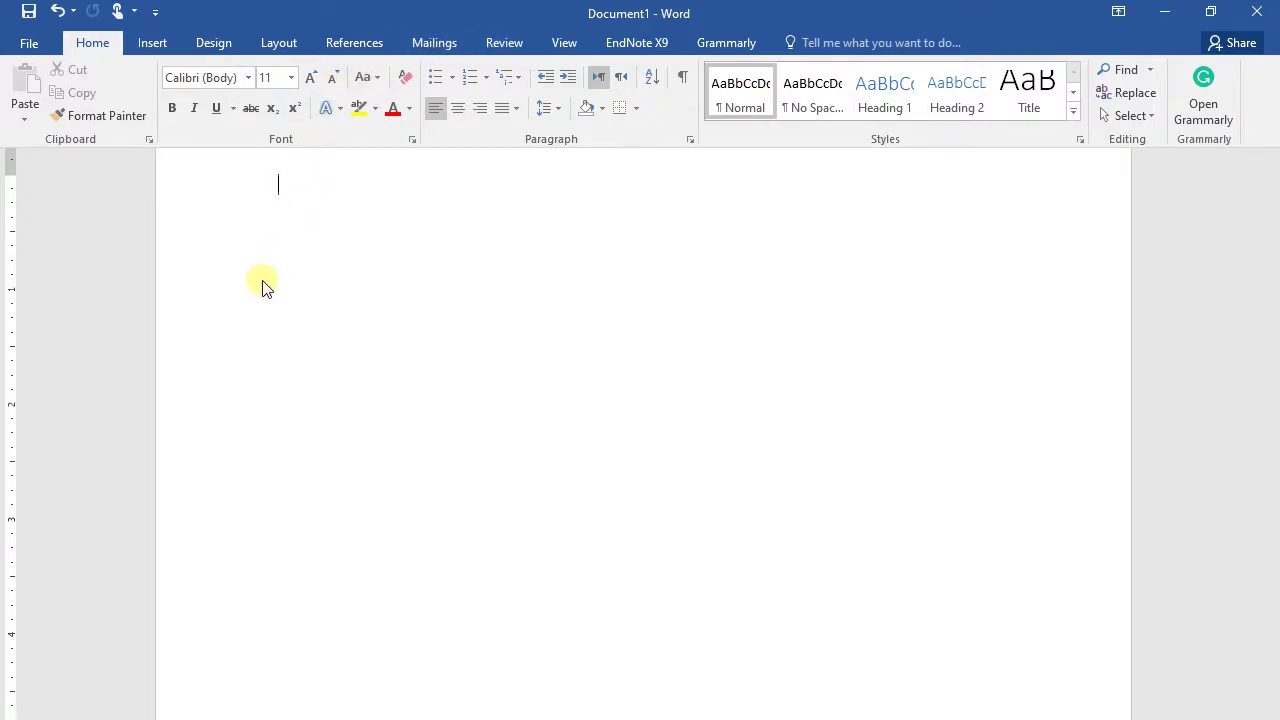
key(ctrl+shift+F1)
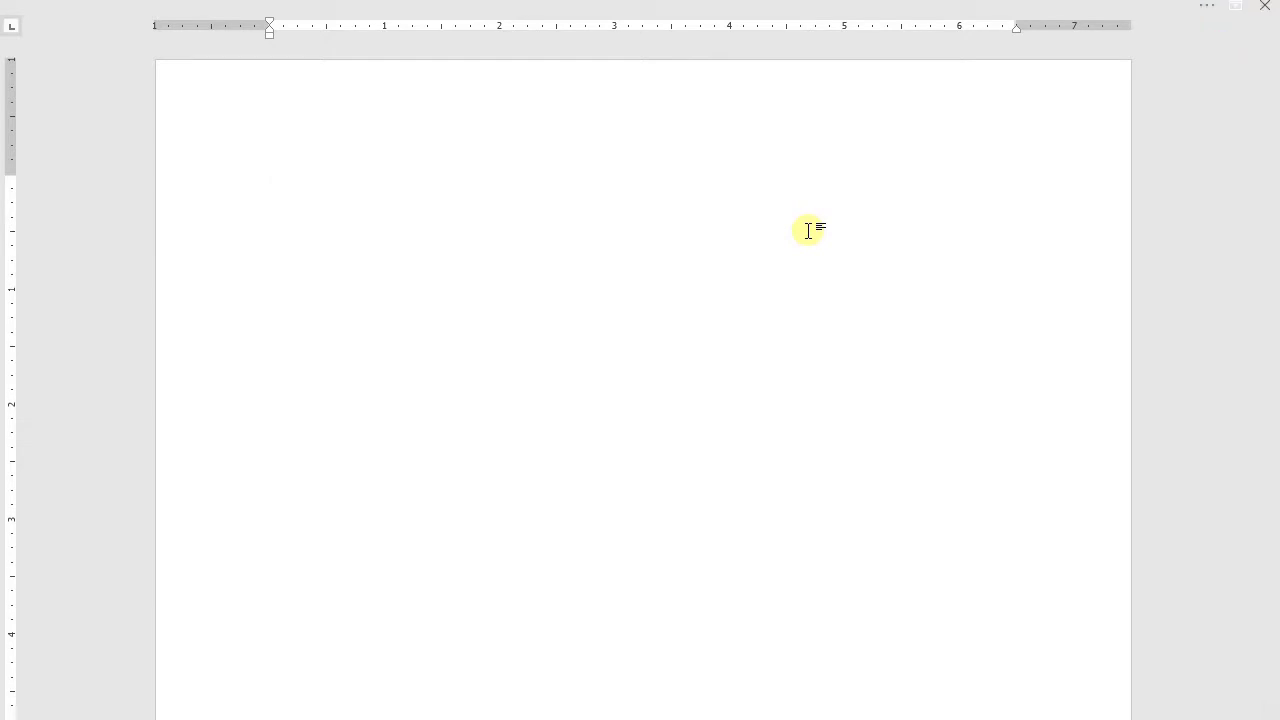
click(1206, 10)
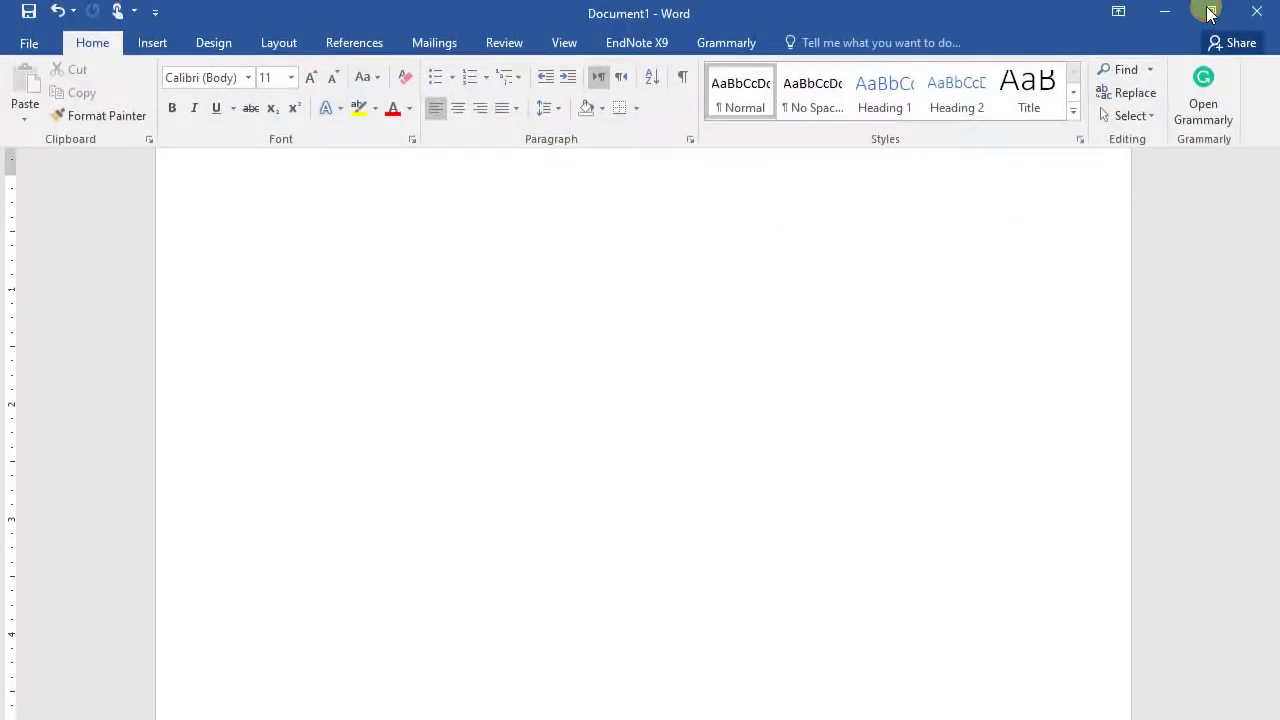
click(1119, 12)
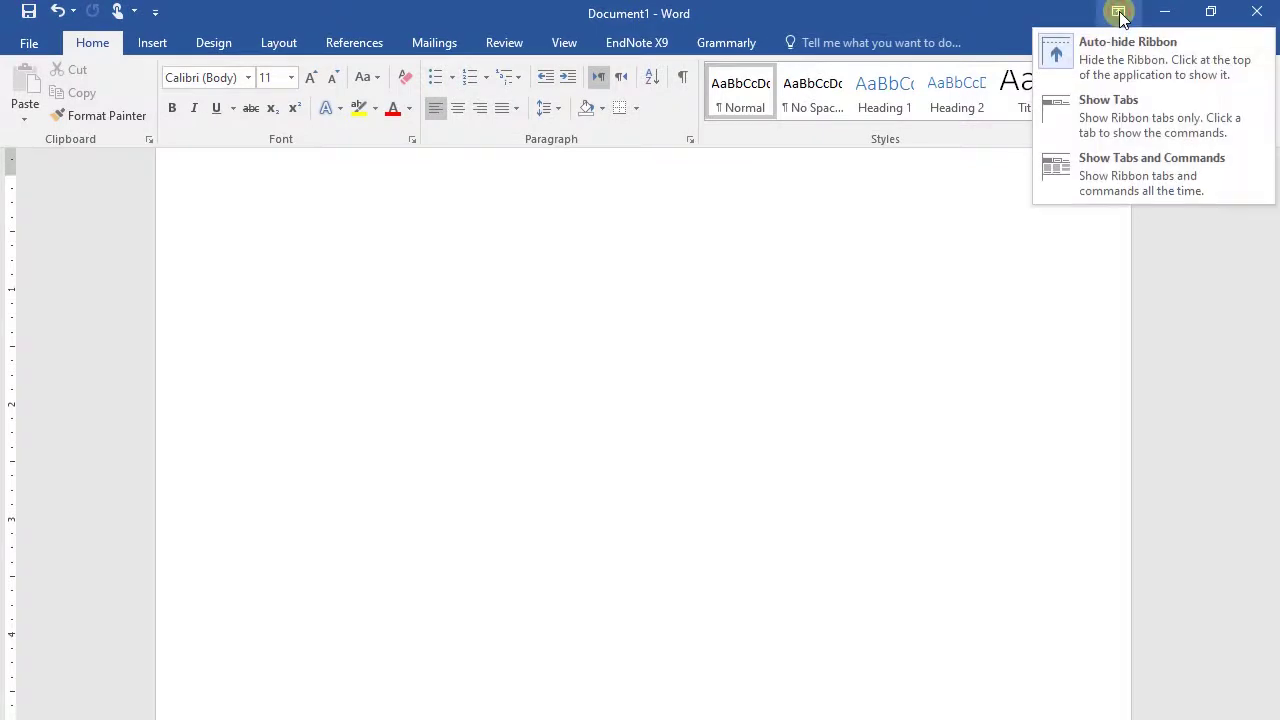
click(1120, 174)
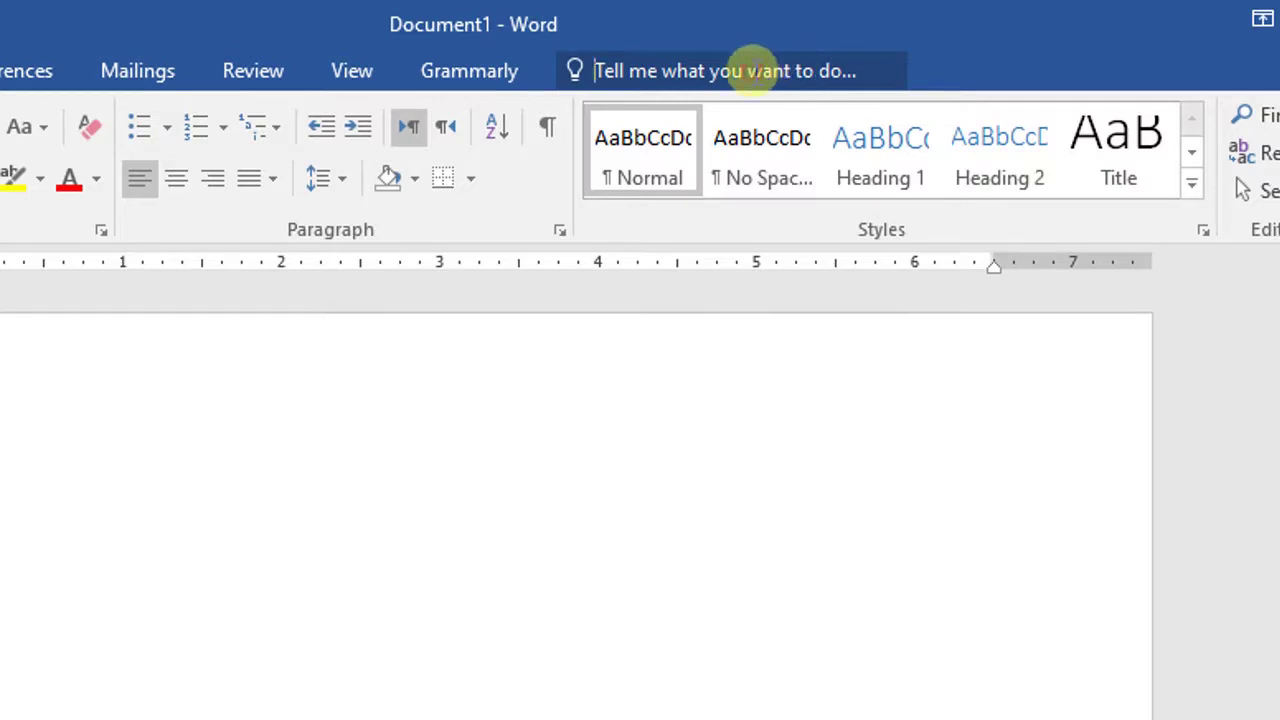
Search the available commands for "print", examine the suggestions, and dismiss them without running any.
click(752, 70)
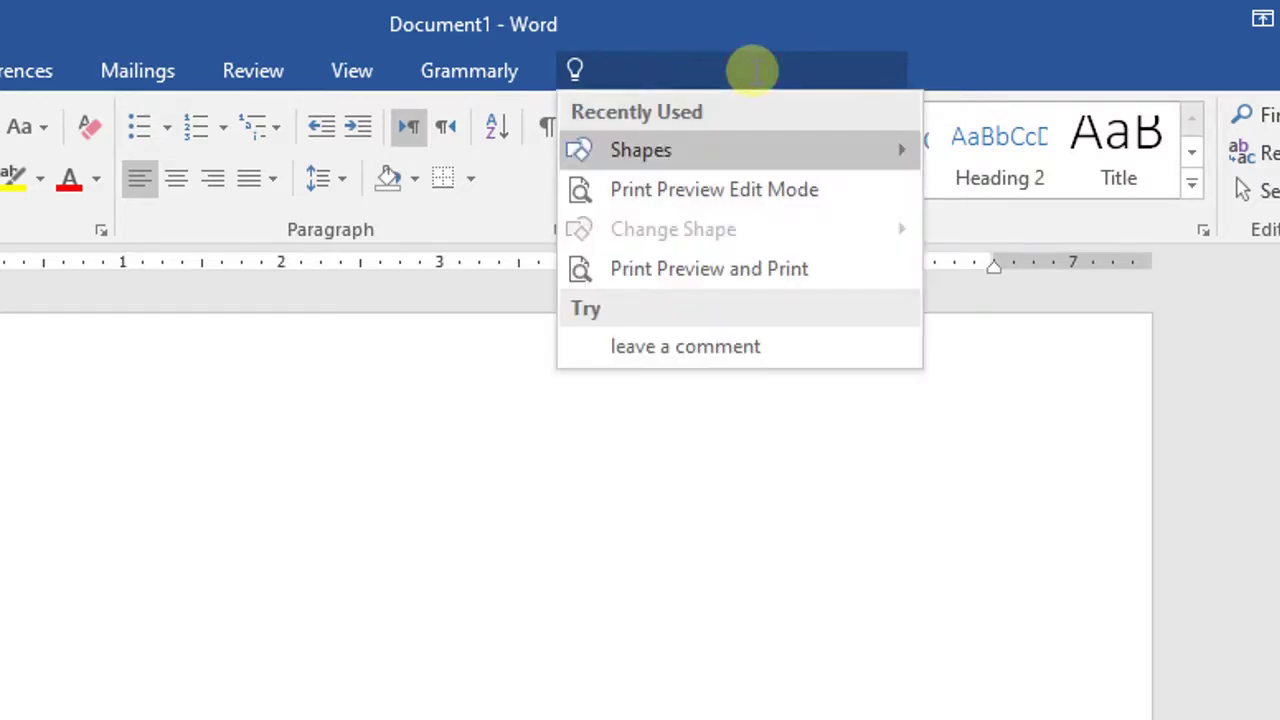
text(prin)
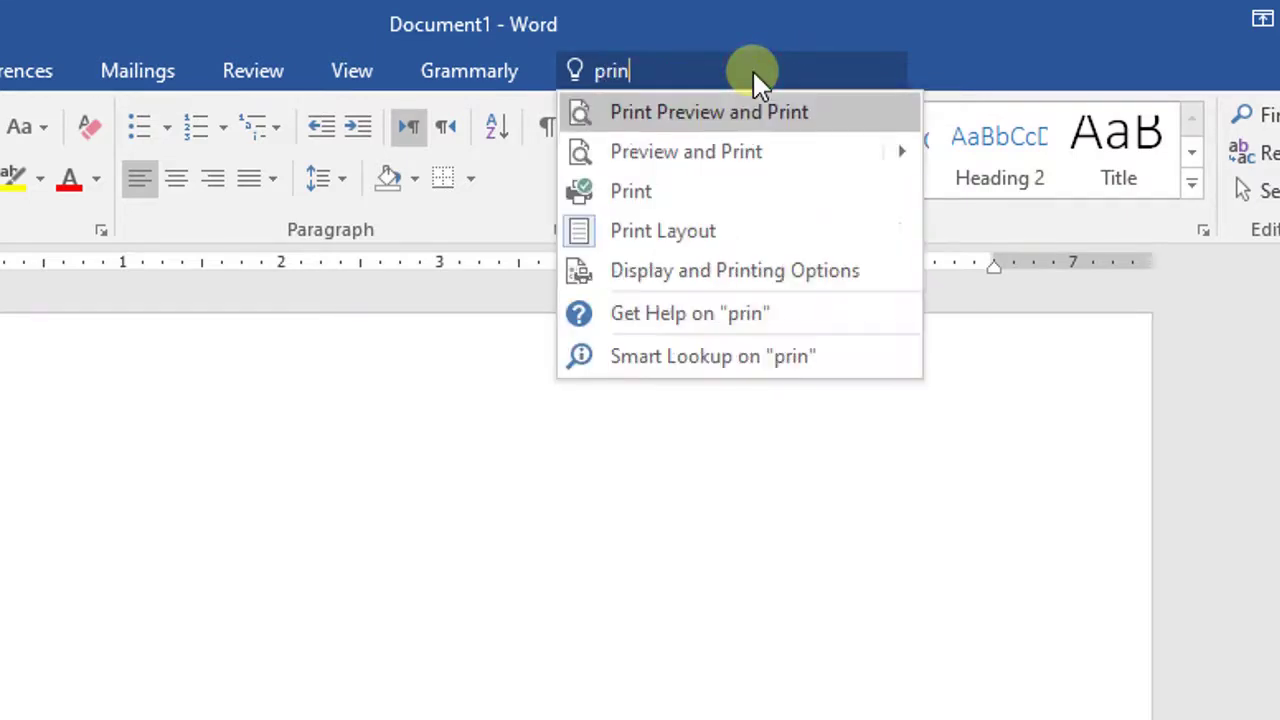
text(t)
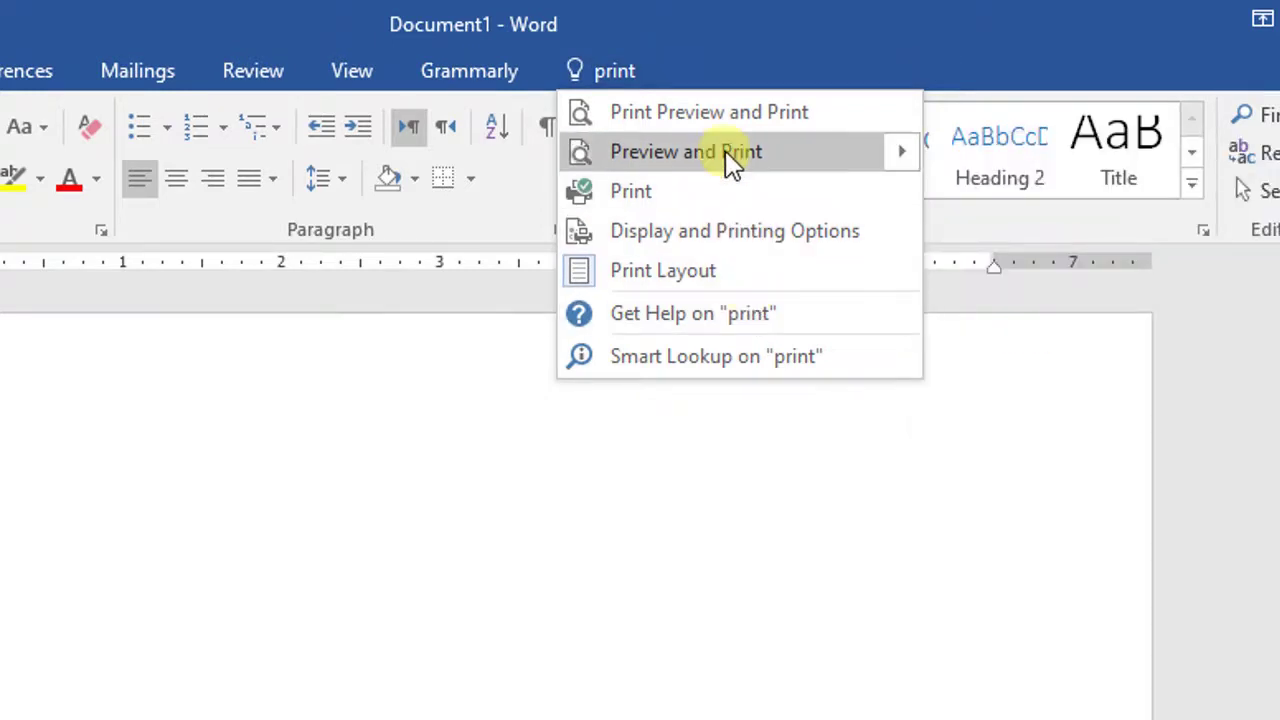
mouse_move(728, 160)
click(672, 432)
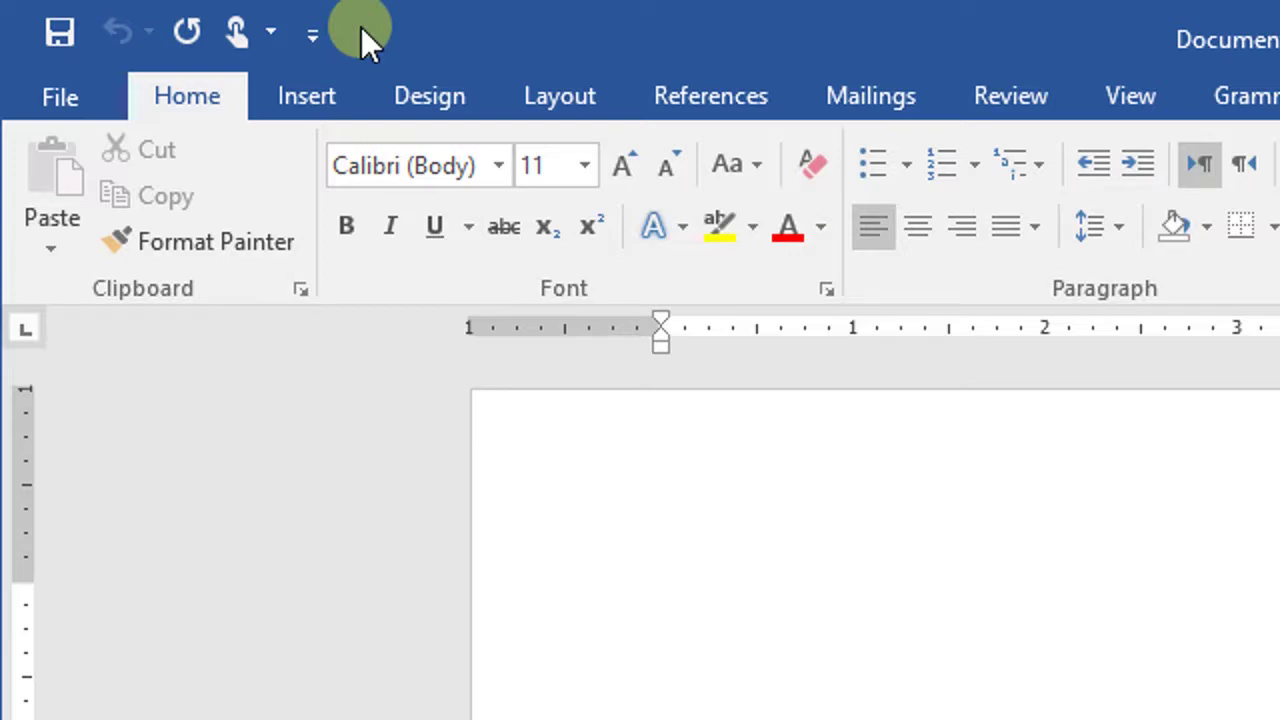
Add the New command to the Quick Access Toolbar and remove it again.
click(306, 39)
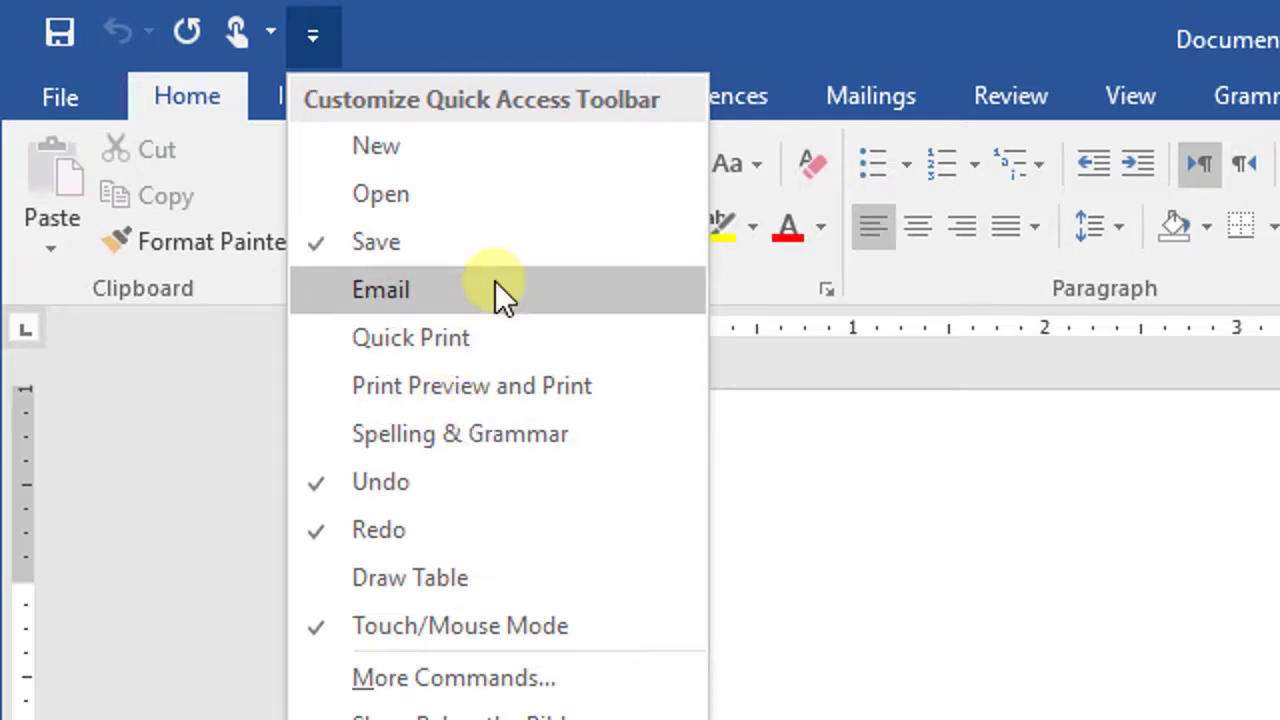
click(417, 151)
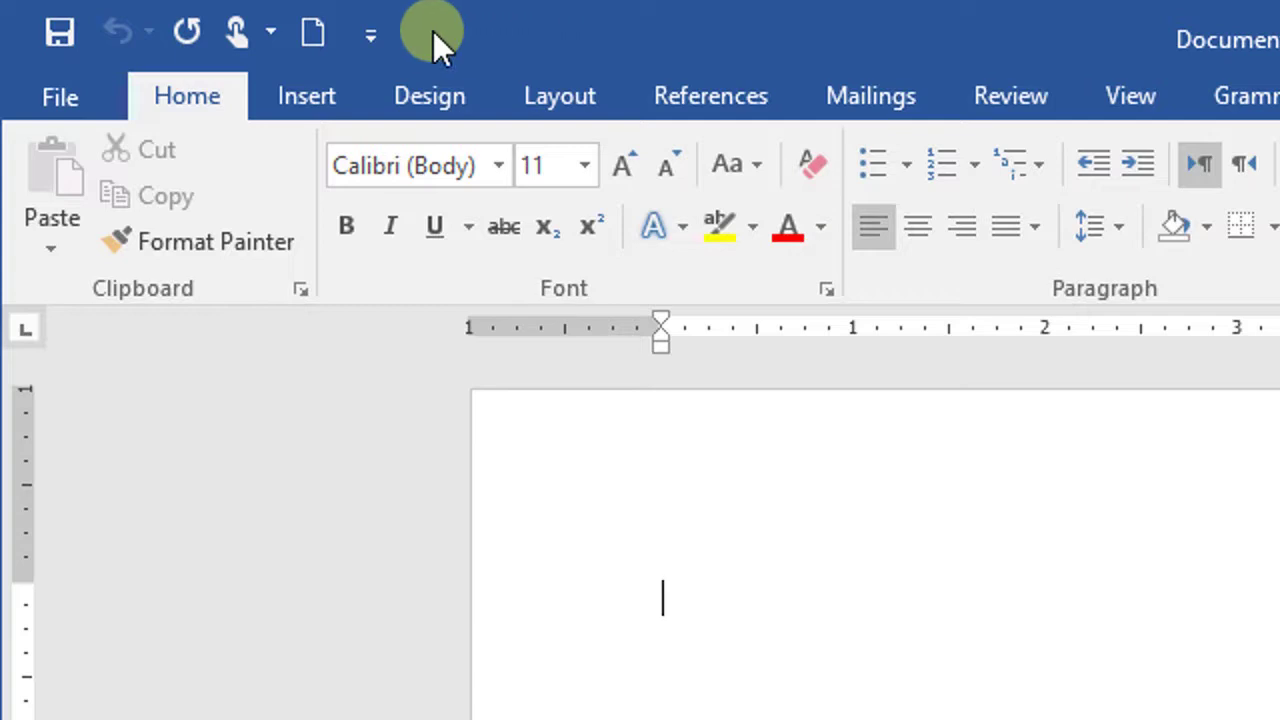
right_click(313, 38)
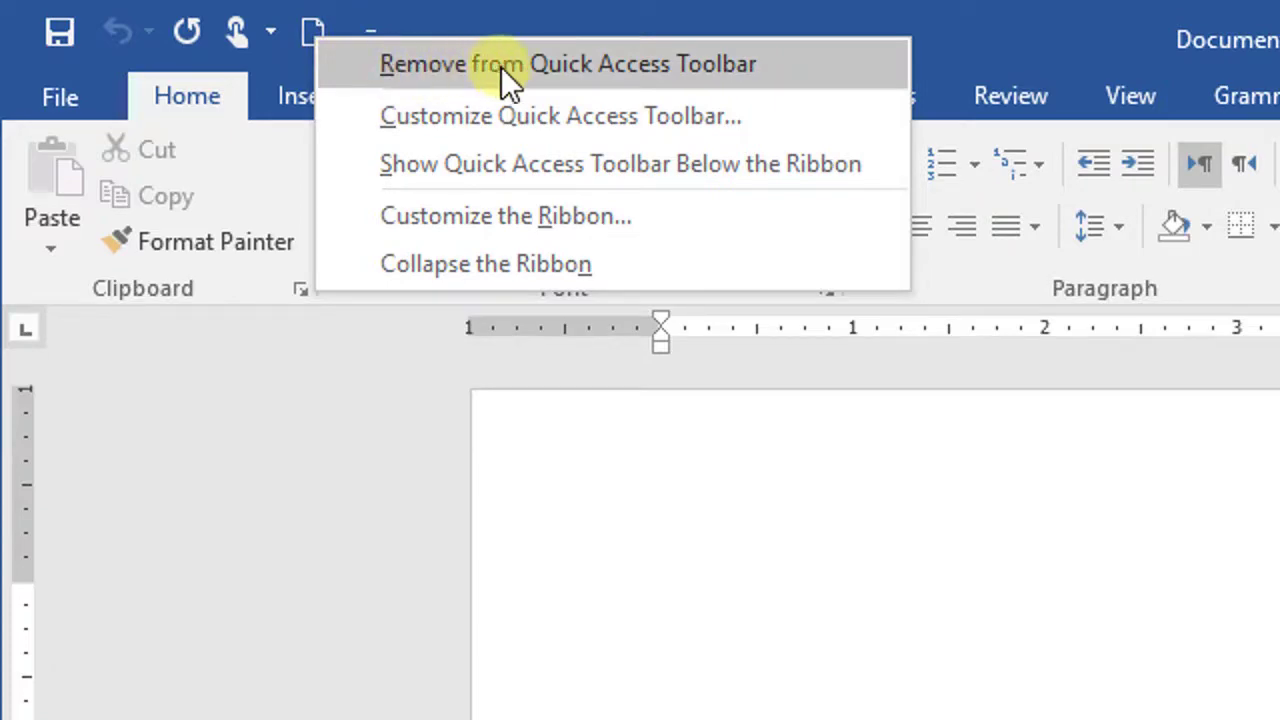
click(537, 62)
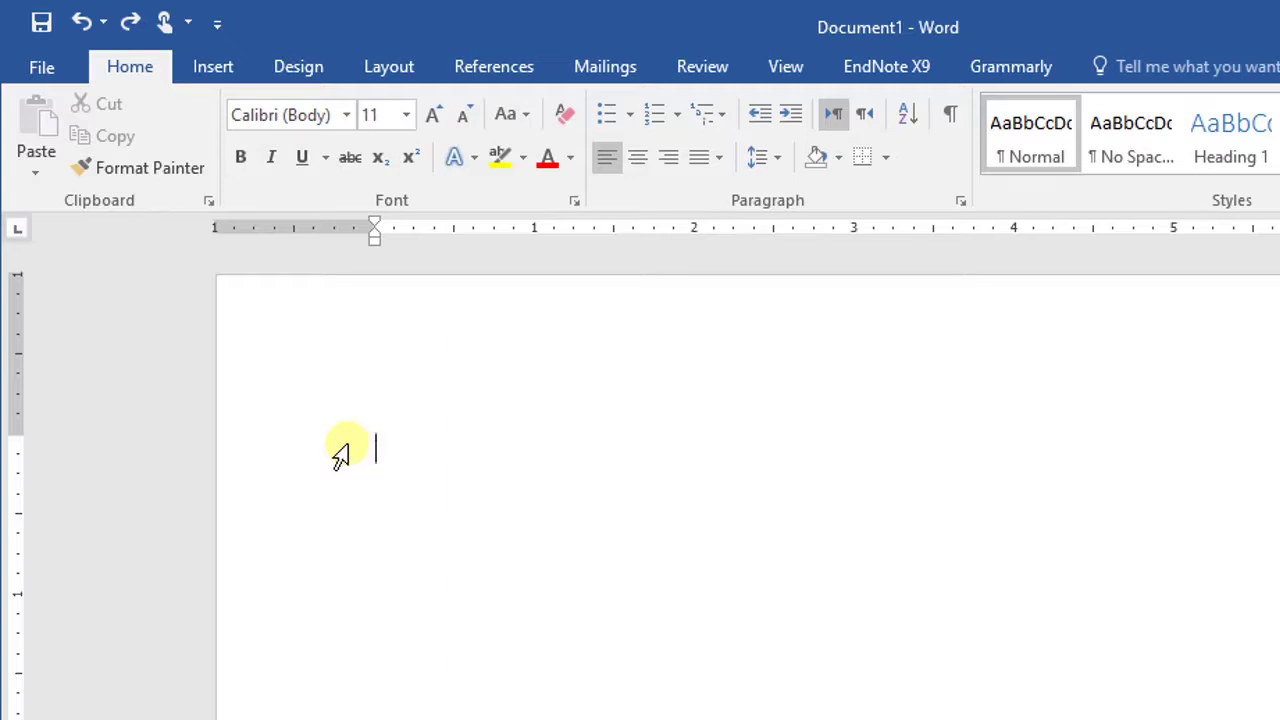
Enter the text "Your name" on the first line of the document and erase it completely.
text(your name)
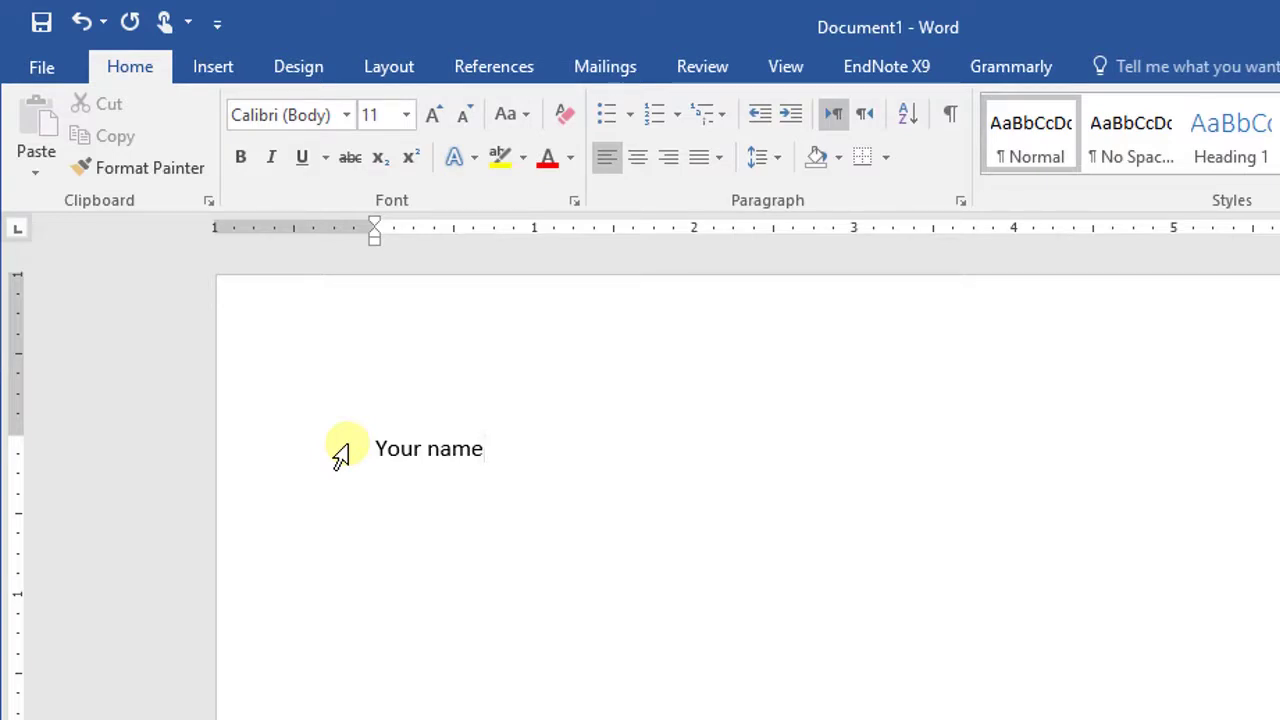
key(BackSpace)
key(BackSpace)
key(BackSpace)
key(BackSpace)
key(BackSpace)
key(BackSpace)
key(BackSpace)
key(BackSpace)
key(BackSpace)
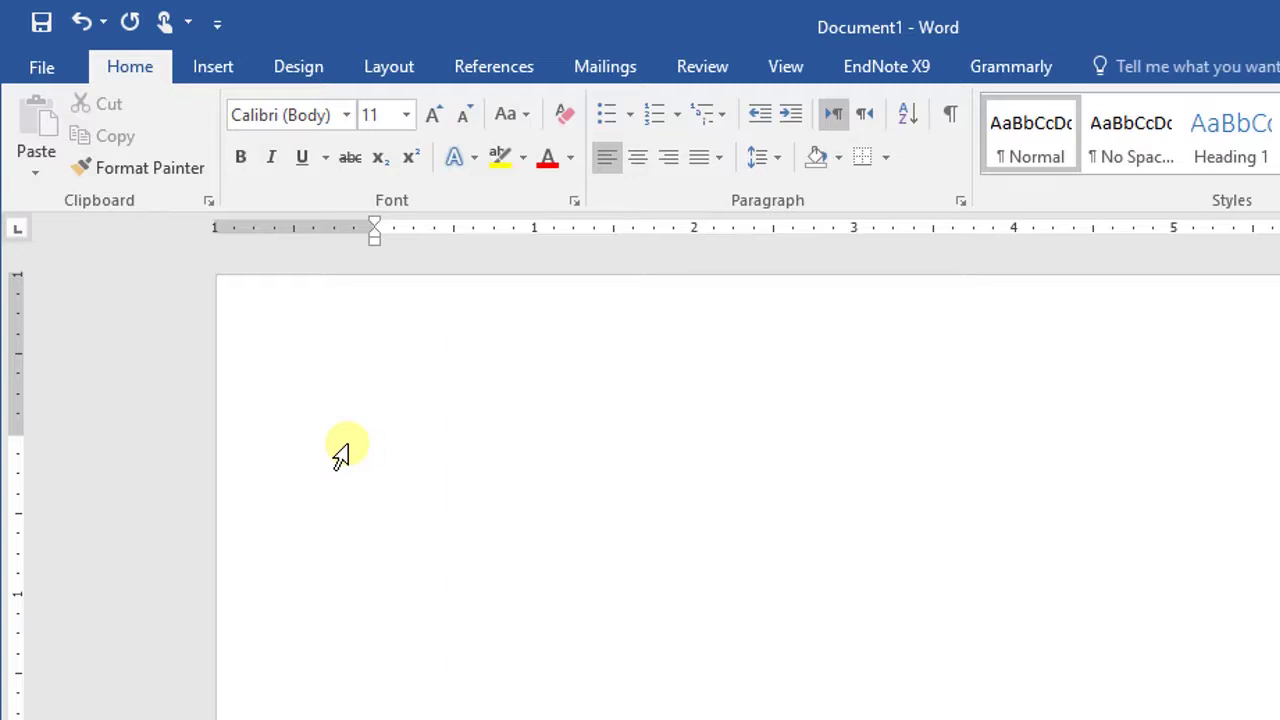
Fill the document with sample text using =rand(11,7) and return to the start of the document.
text(=rand(11,)
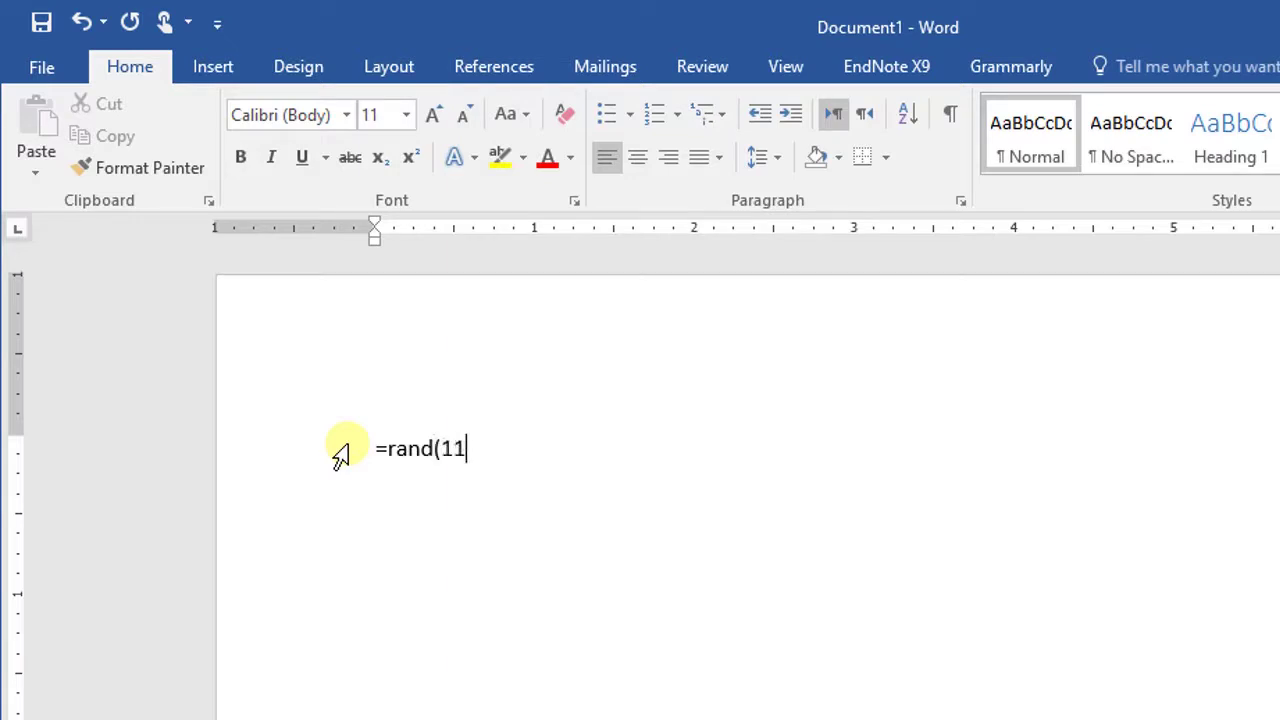
text(7))
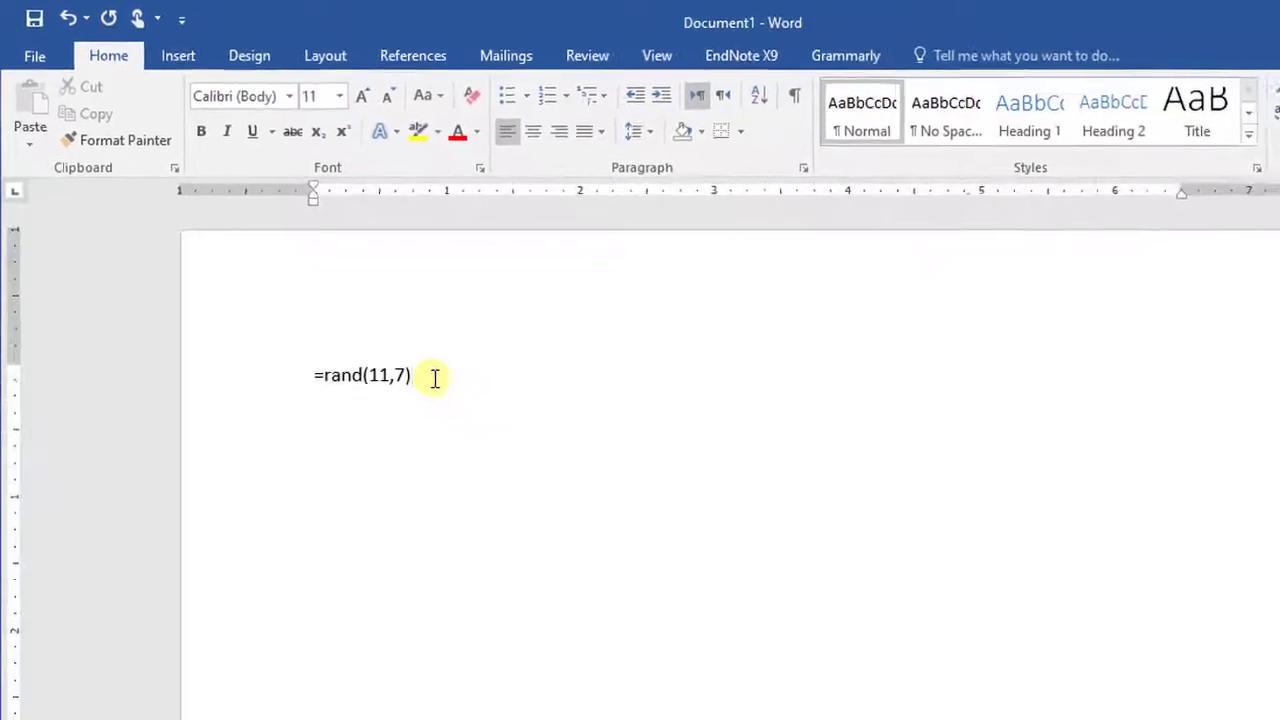
key(Return)
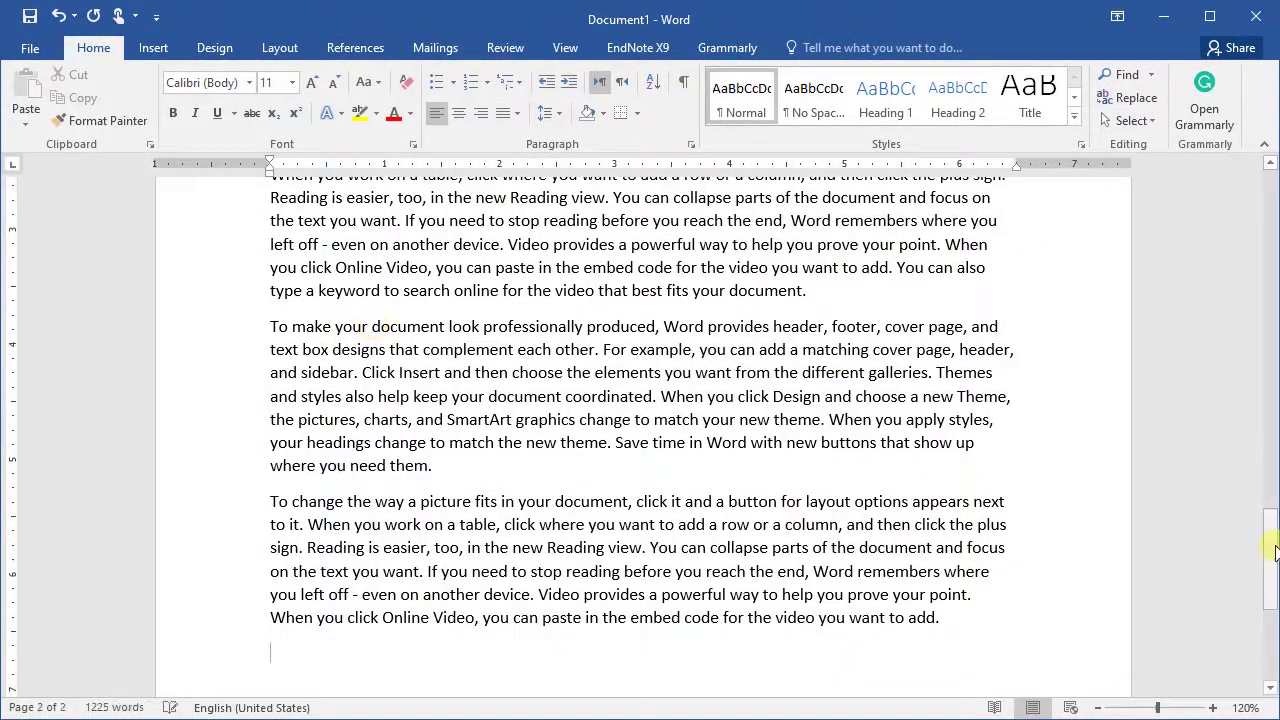
drag(1272, 556, 1275, 218)
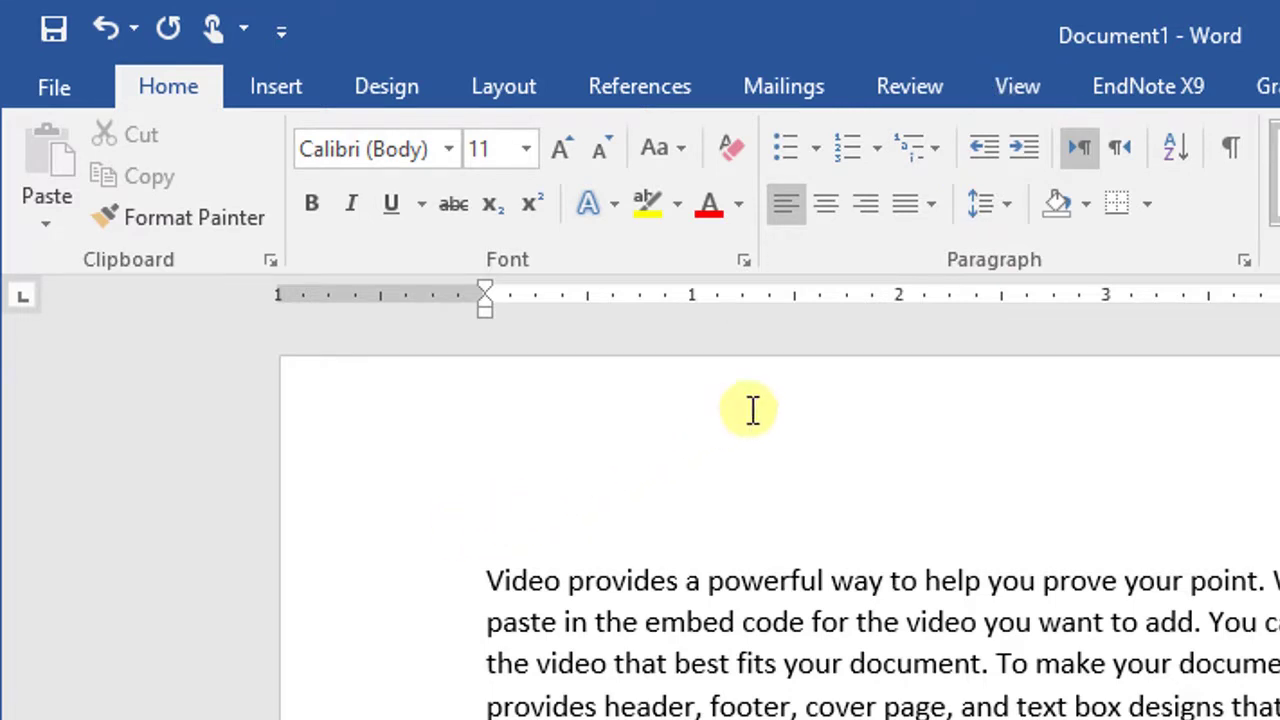
Hide the document rulers and show them again.
click(1018, 90)
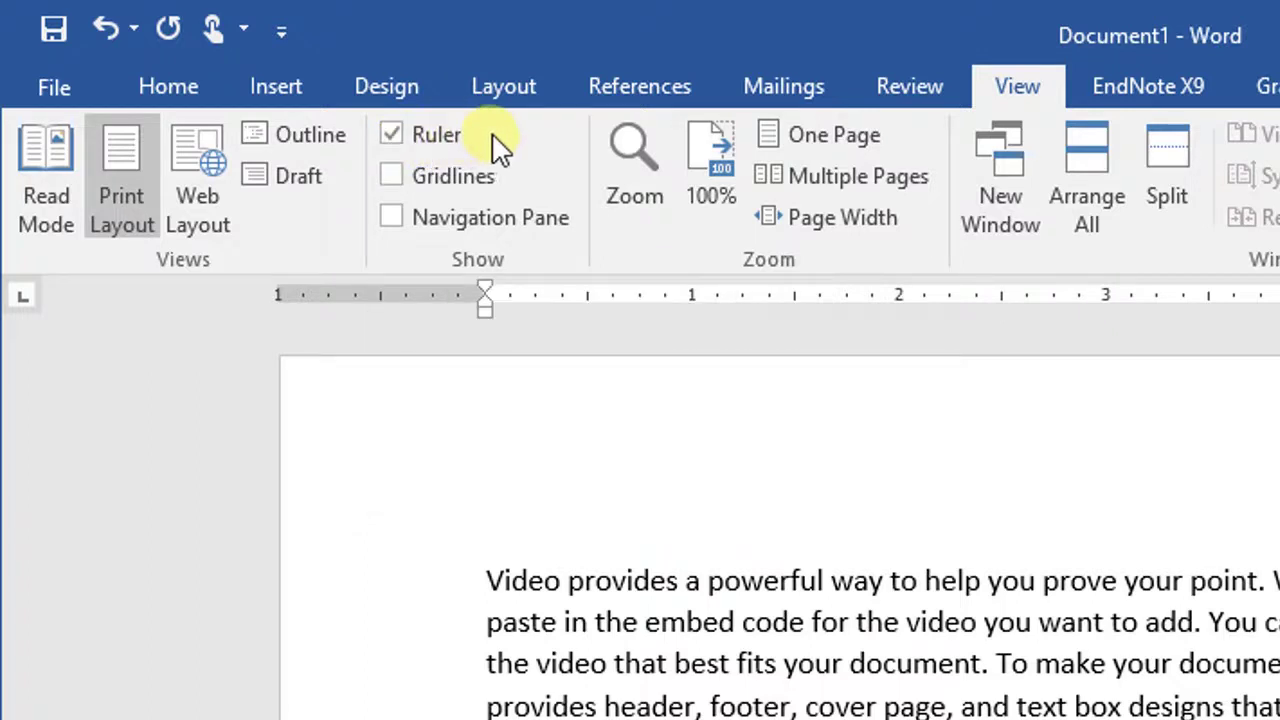
click(396, 134)
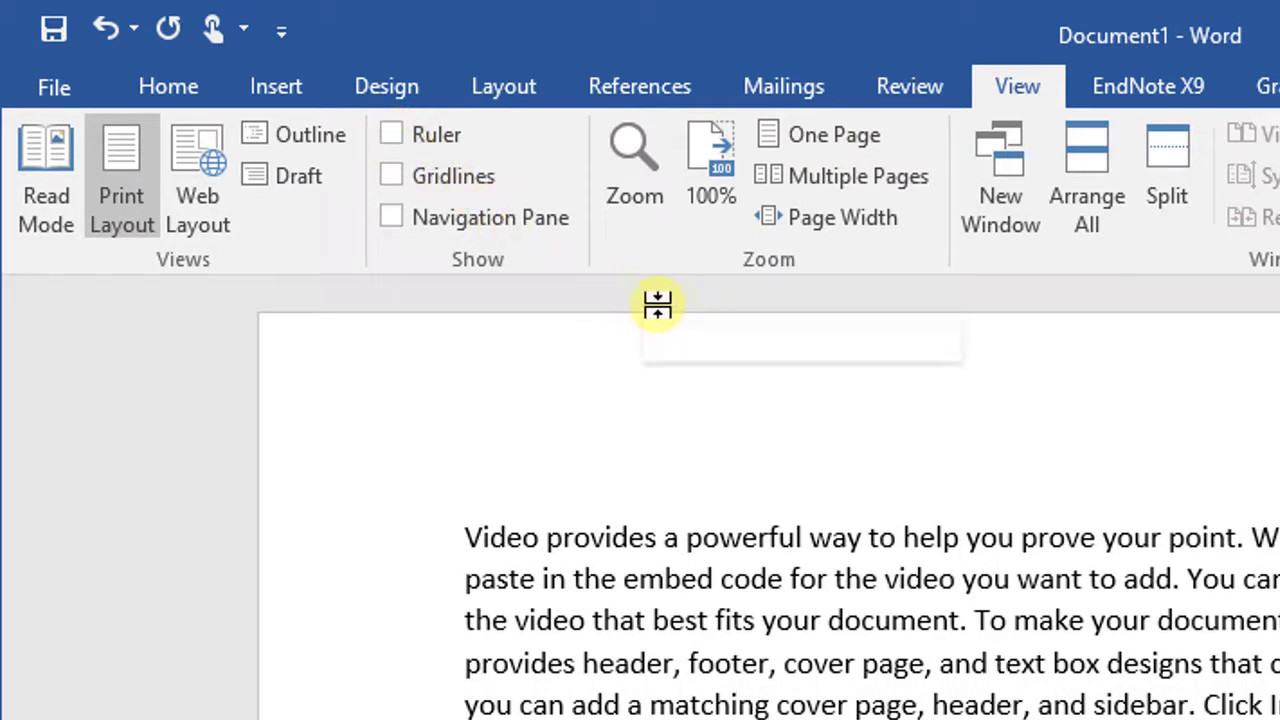
click(398, 134)
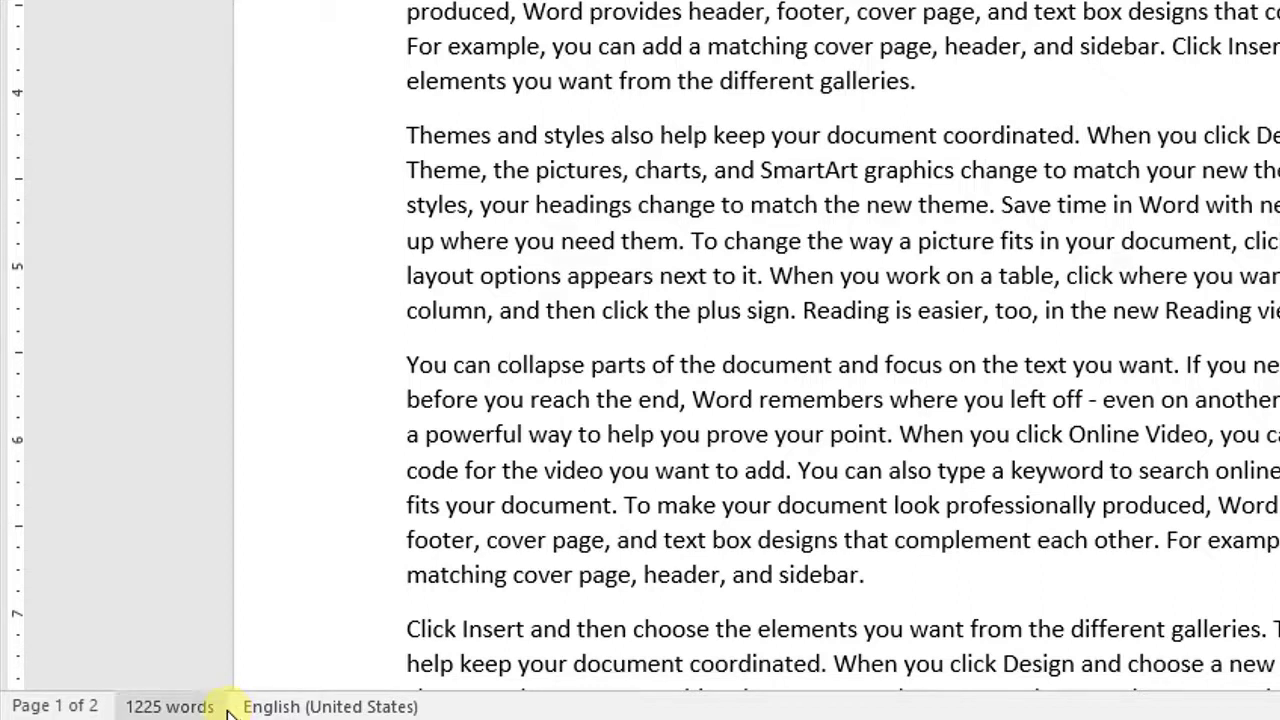
Add the Line Number indicator to the status bar.
right_click(509, 706)
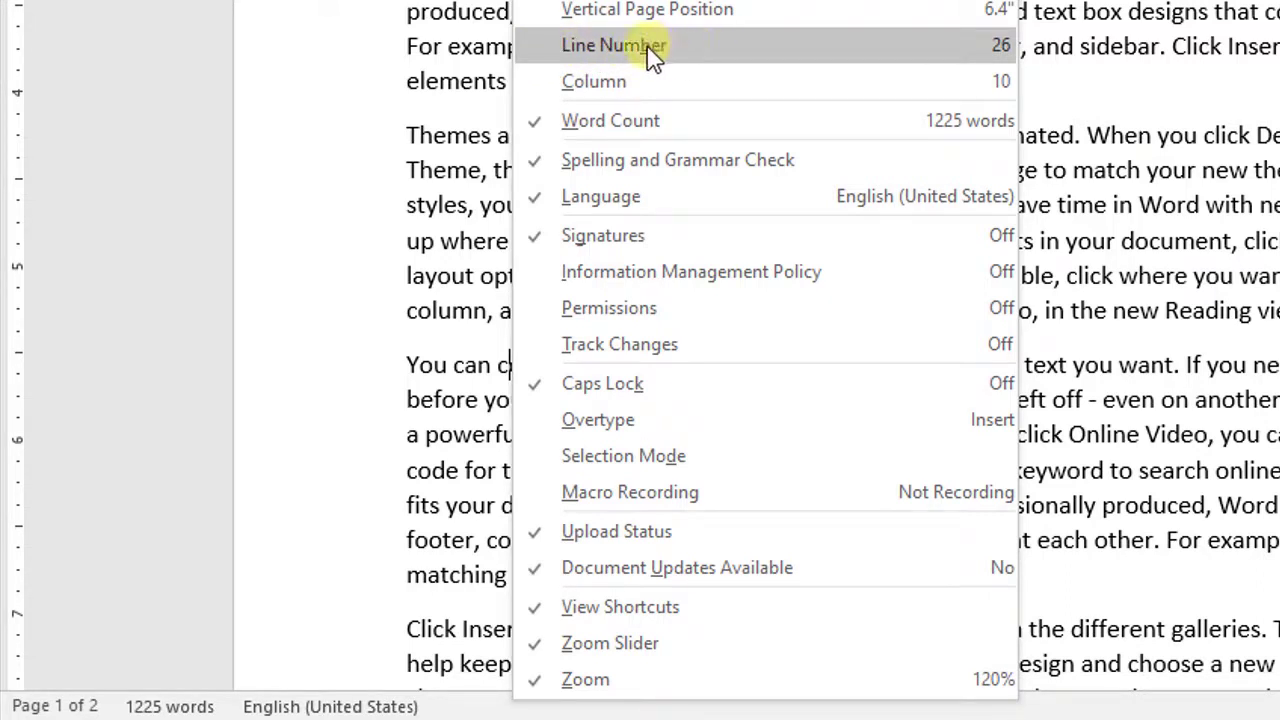
click(552, 48)
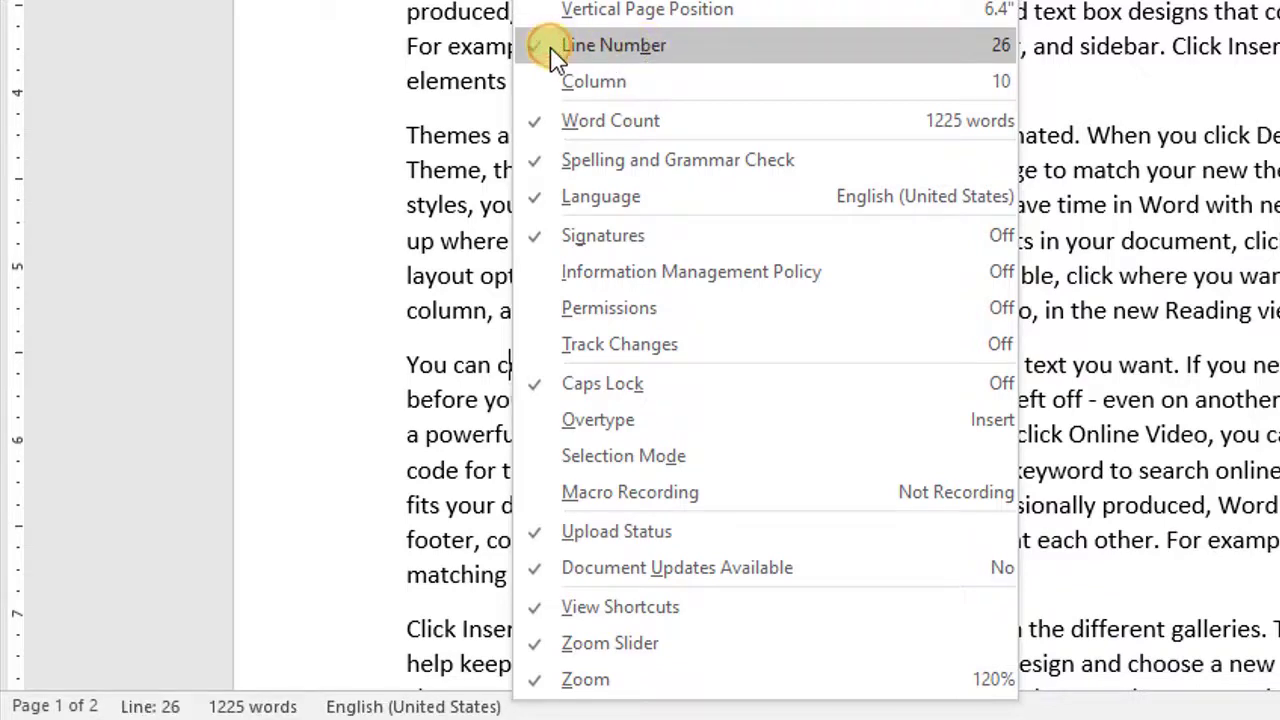
click(435, 502)
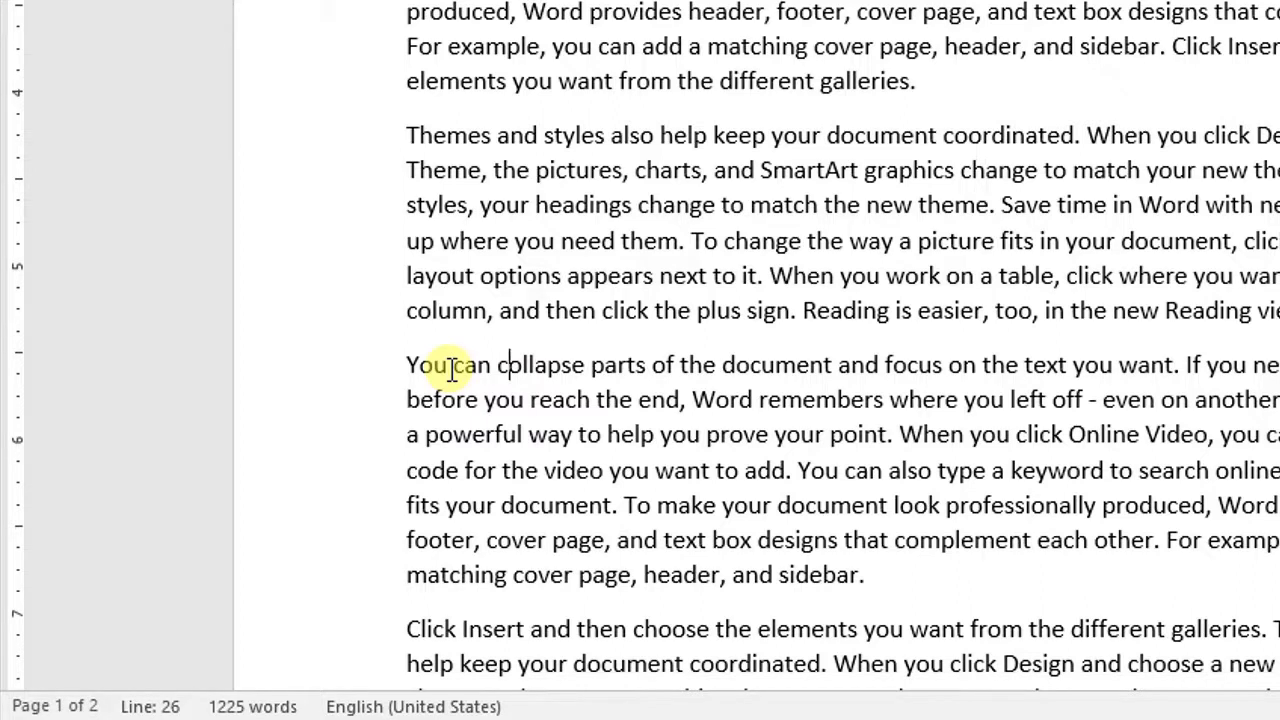
Place the cursor in the paragraph starting "You can collapse parts" and remove the Line Number indicator from the status bar.
click(479, 507)
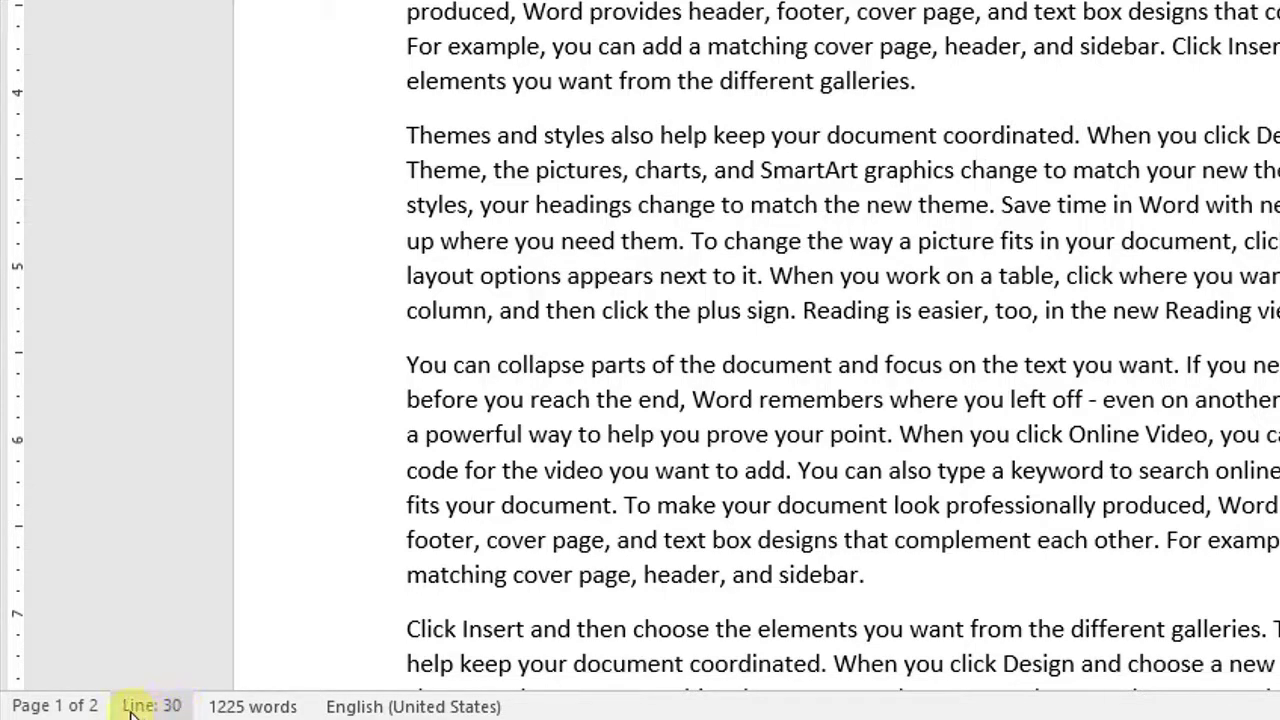
right_click(648, 708)
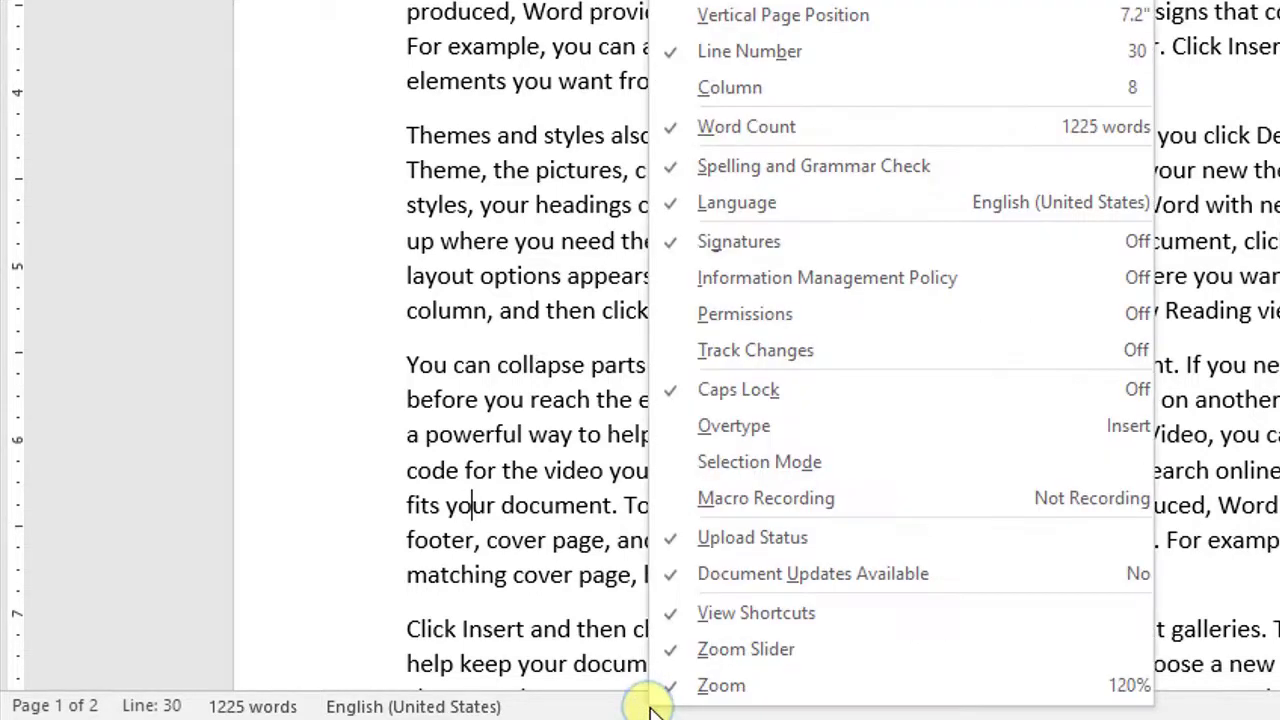
click(673, 55)
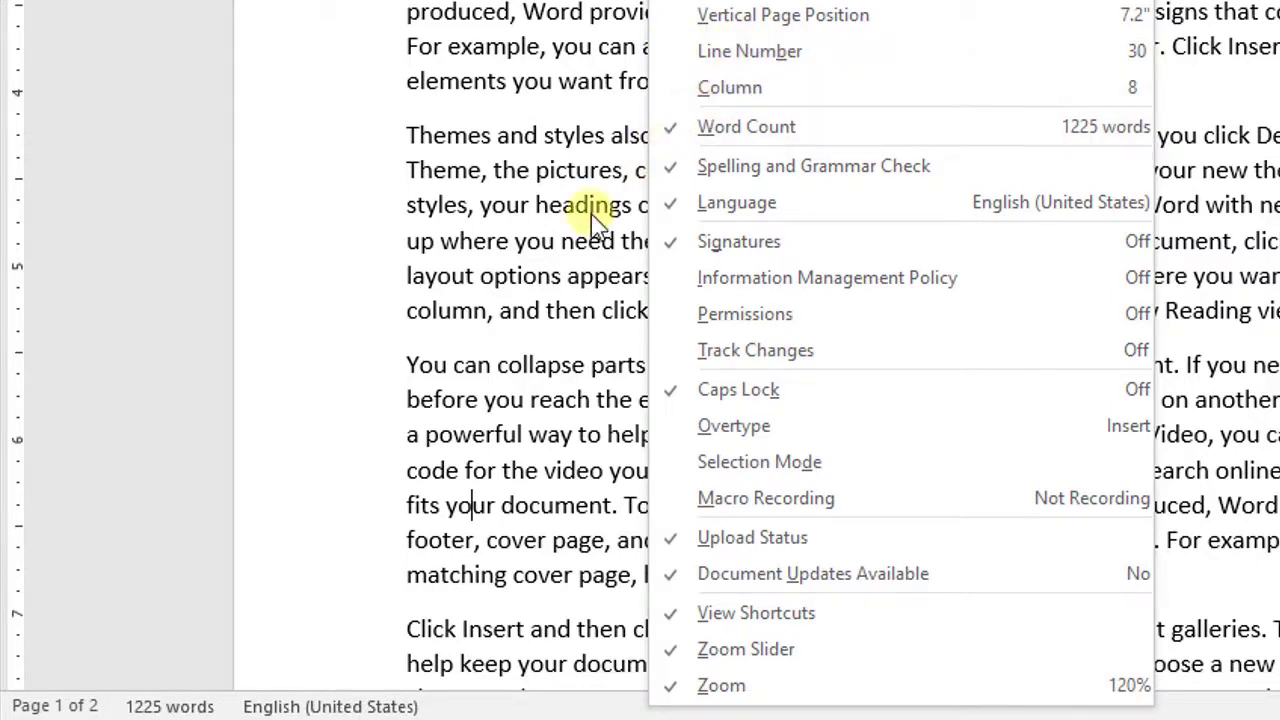
key(Escape)
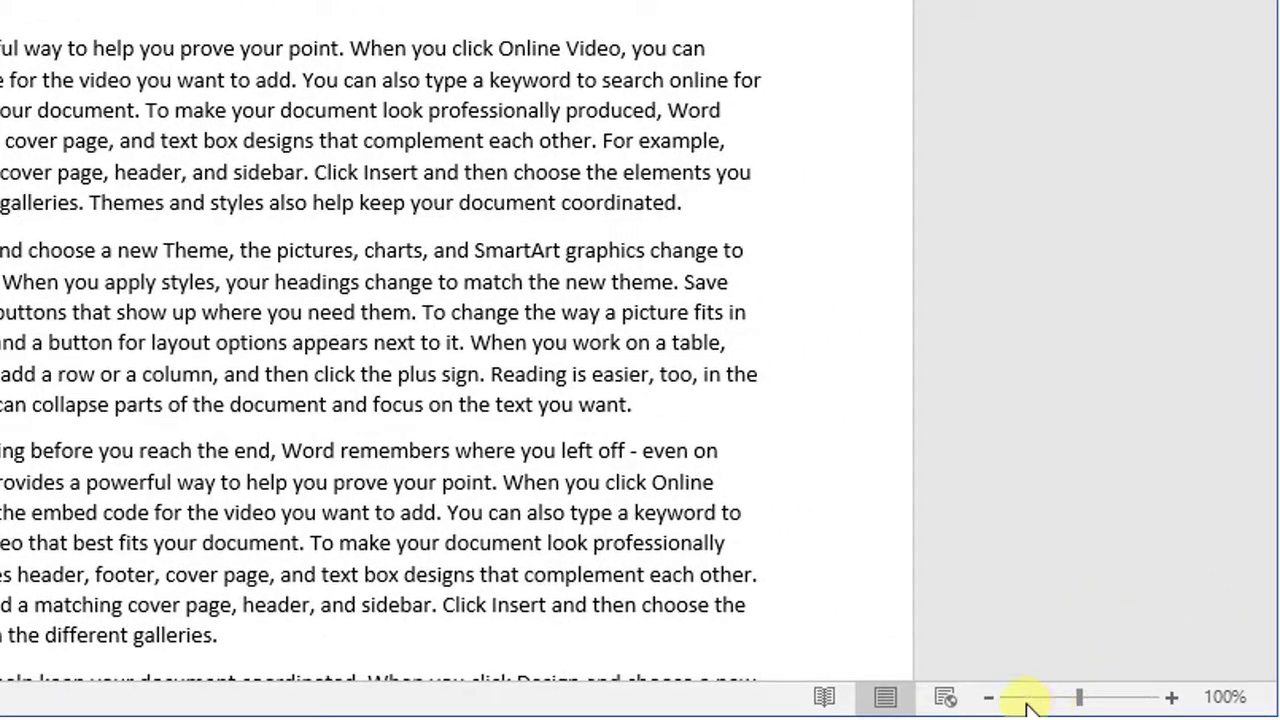
Zoom the document in stepwise to 160%.
click(1172, 698)
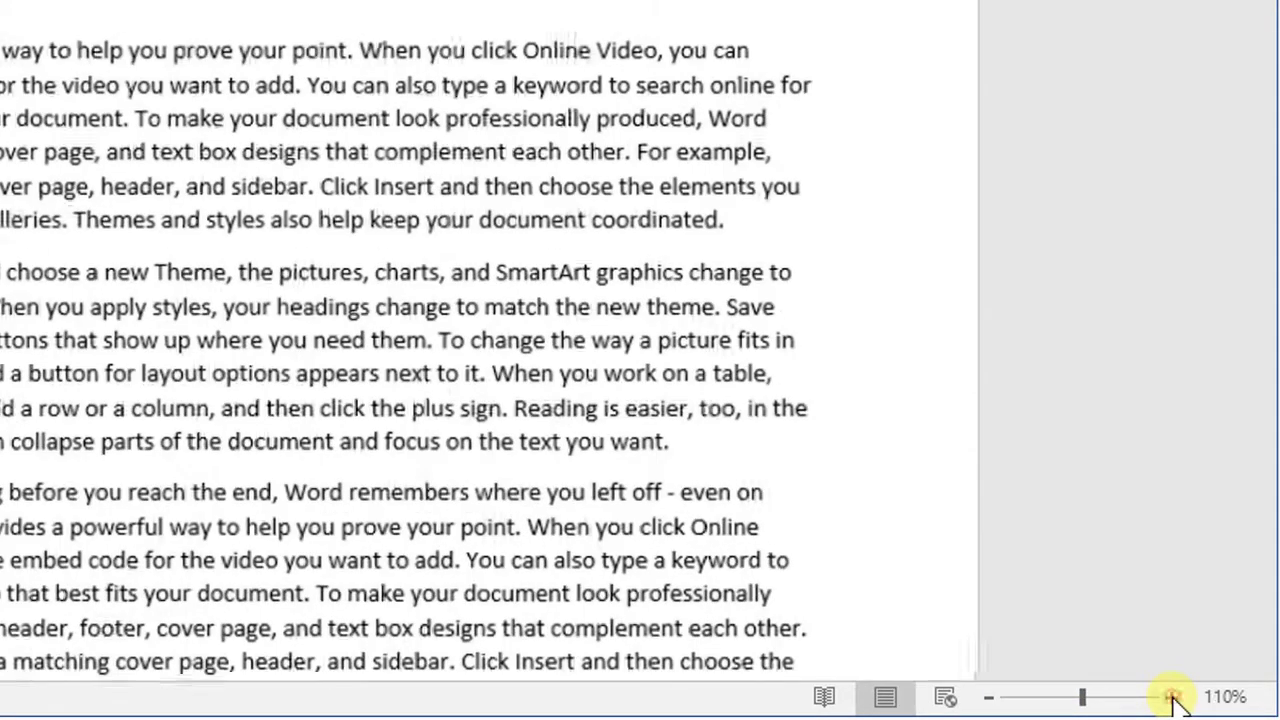
click(1172, 698)
click(1172, 698)
click(1172, 698)
click(1172, 698)
click(1172, 698)
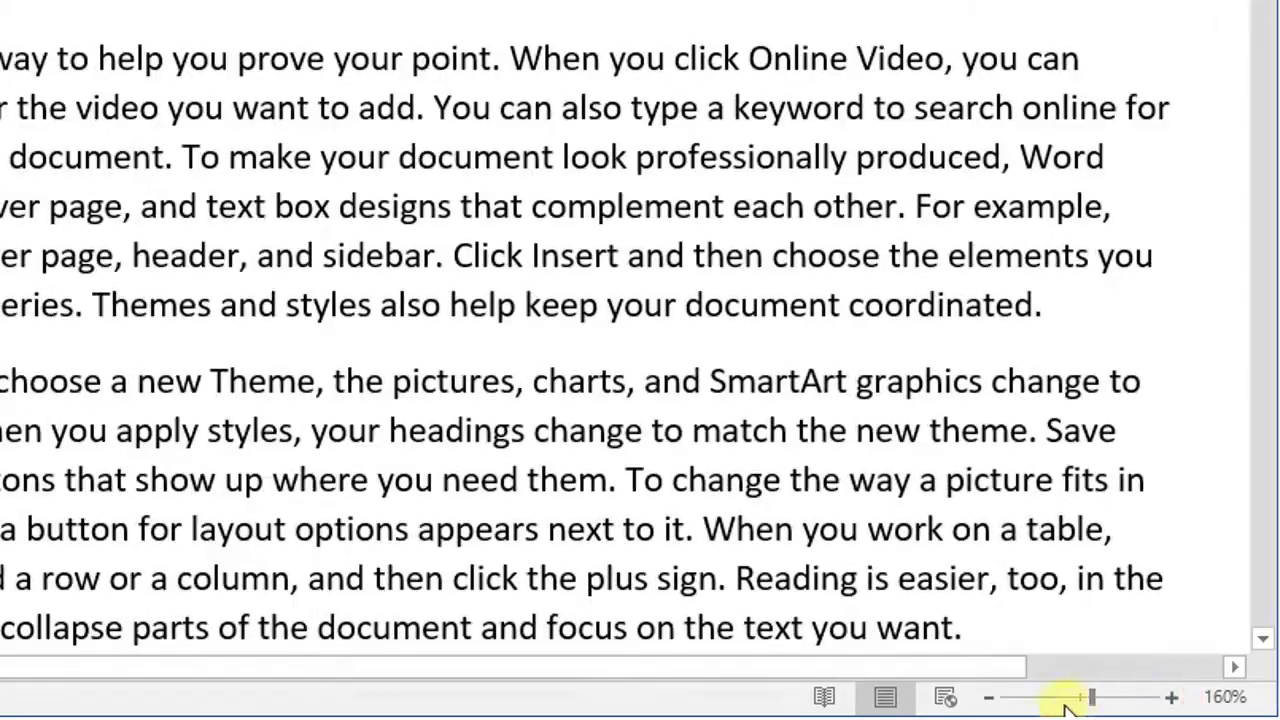
Zoom the document back out stepwise to 100%.
click(991, 698)
click(991, 698)
click(991, 698)
click(991, 698)
click(991, 698)
click(991, 698)
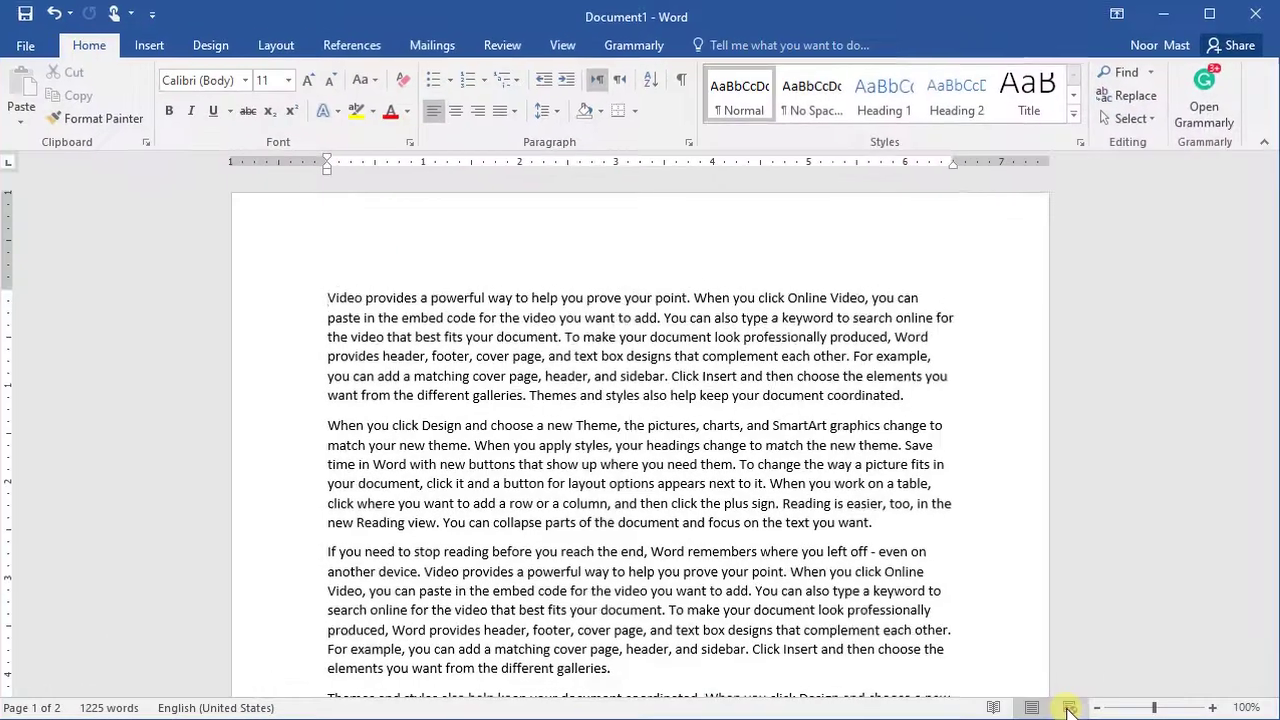
Display the document in Web Layout, Print Layout and Read Mode in turn, and return to Print Layout.
click(945, 698)
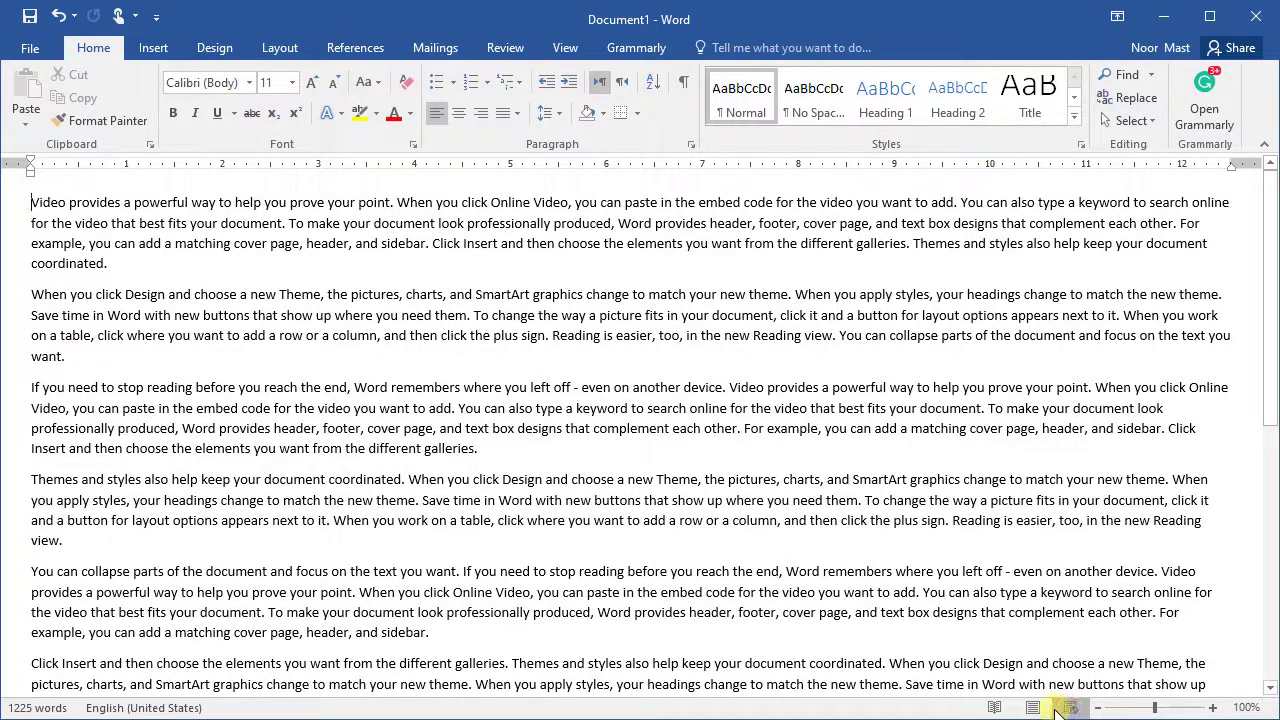
click(1034, 709)
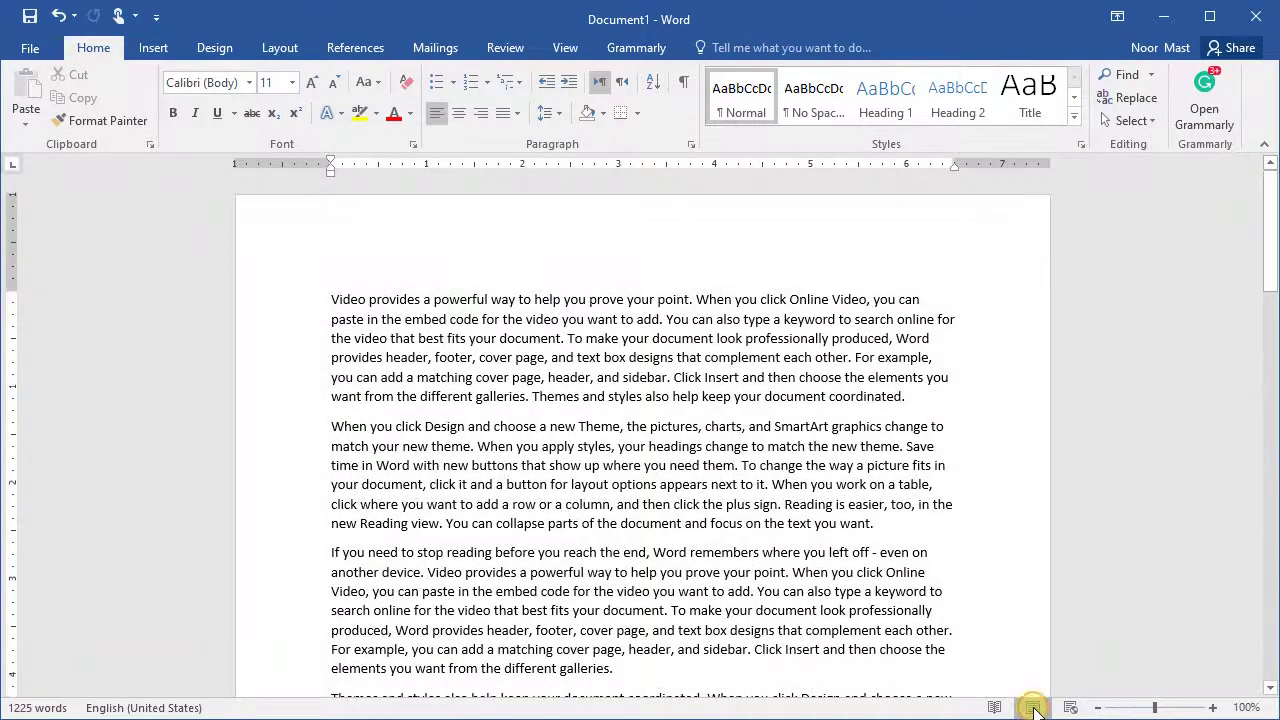
click(995, 708)
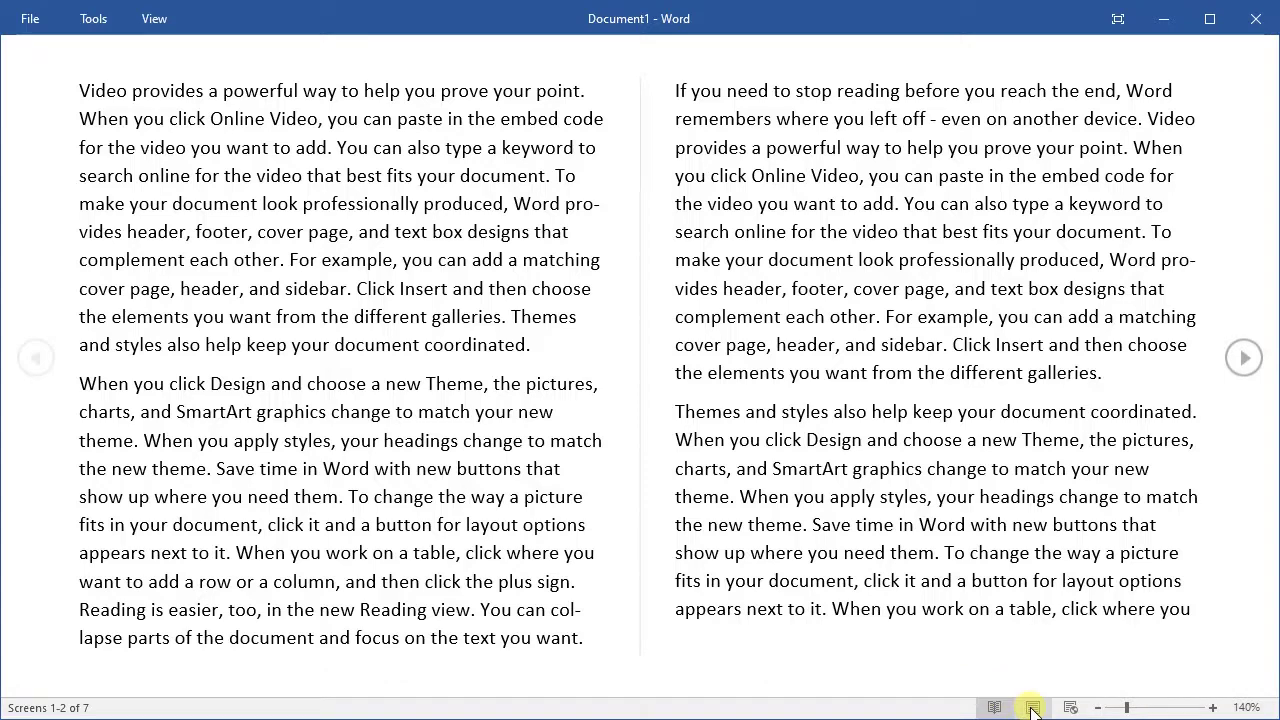
click(1032, 708)
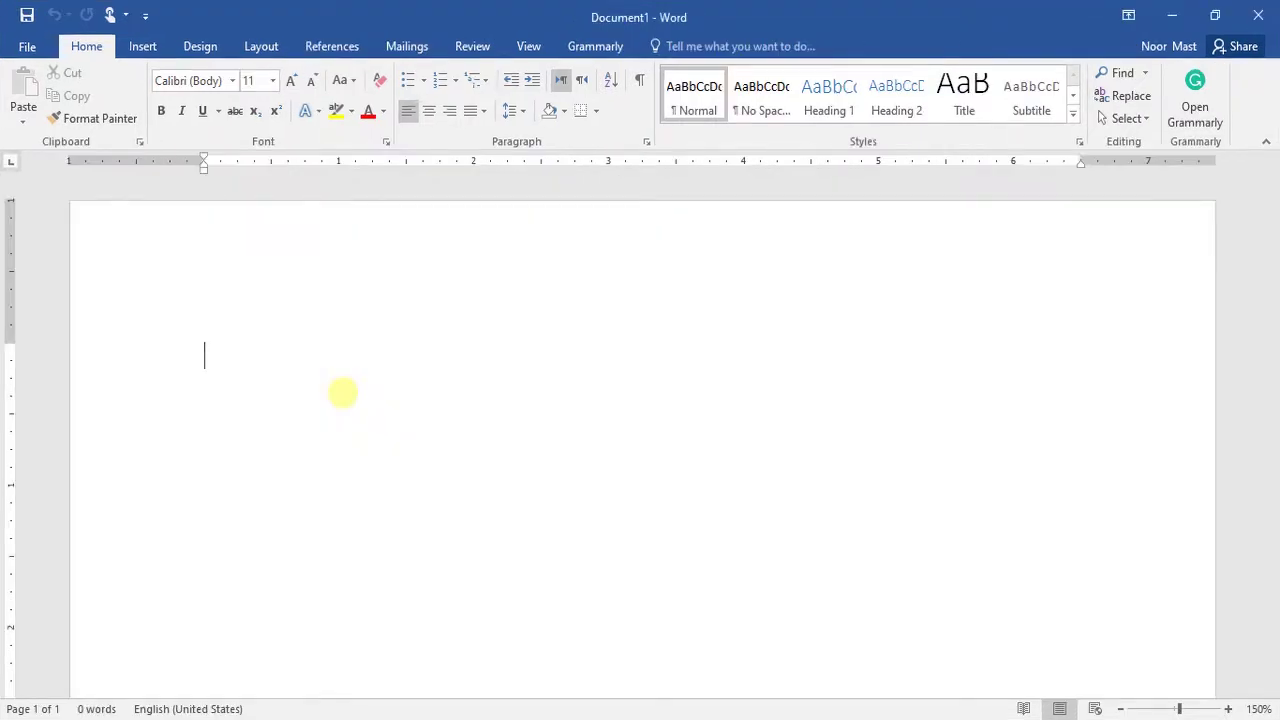
Open the Backstage view of the blank document.
click(30, 47)
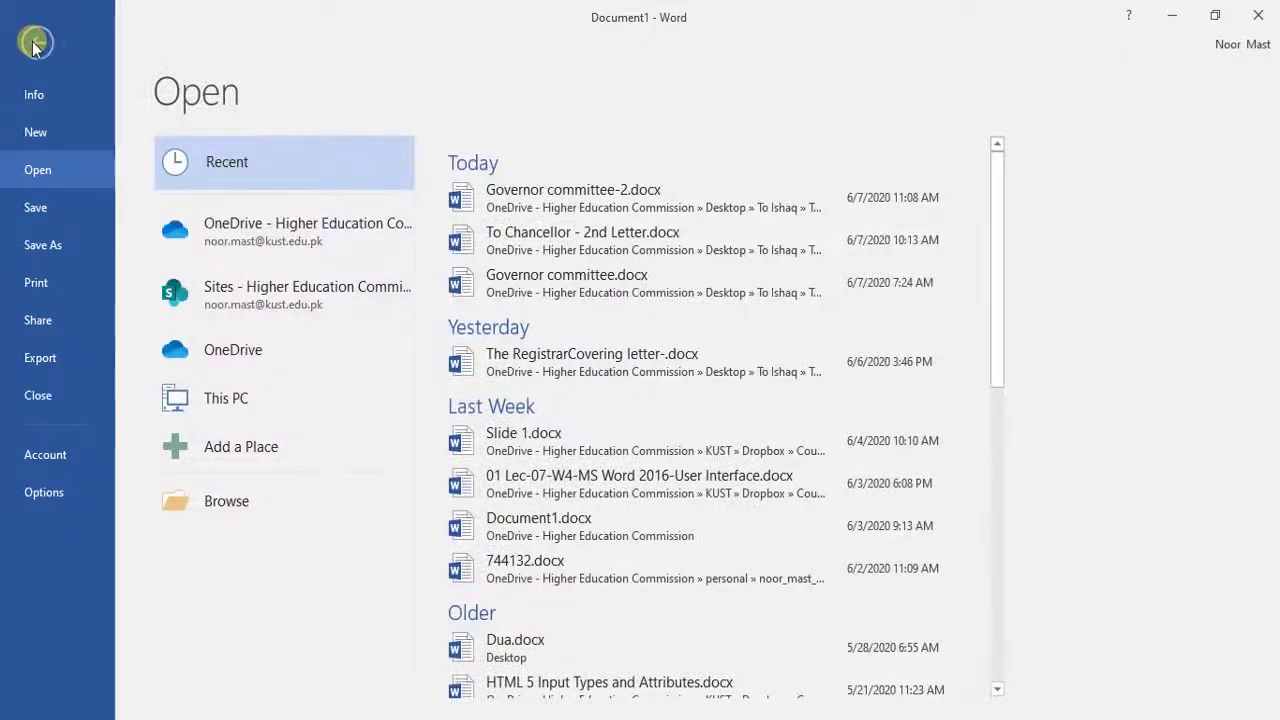